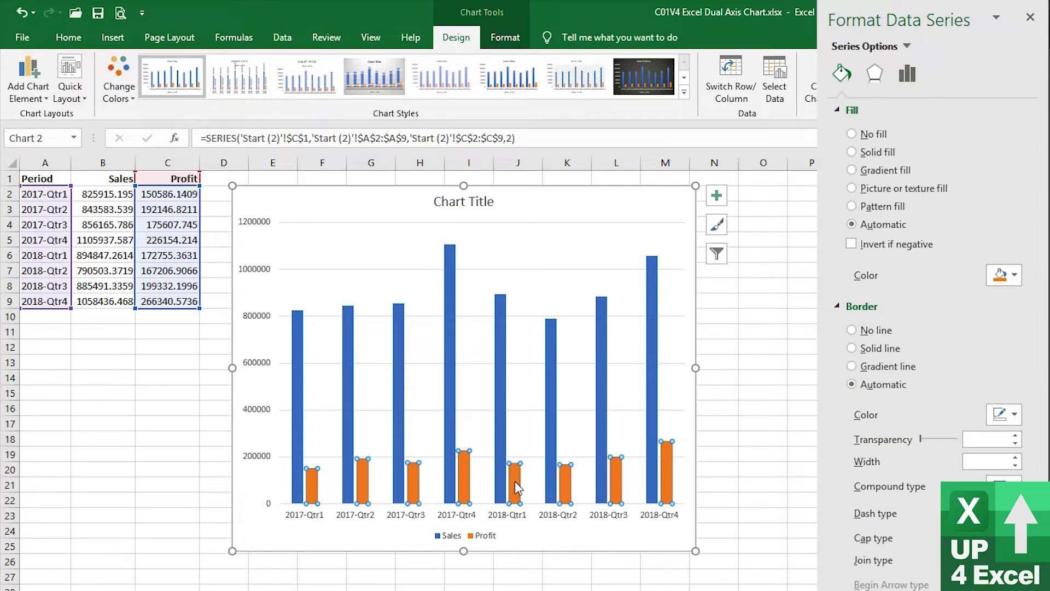
Move the Profit series onto a secondary axis and select that new right-hand axis.
right_click(514, 480)
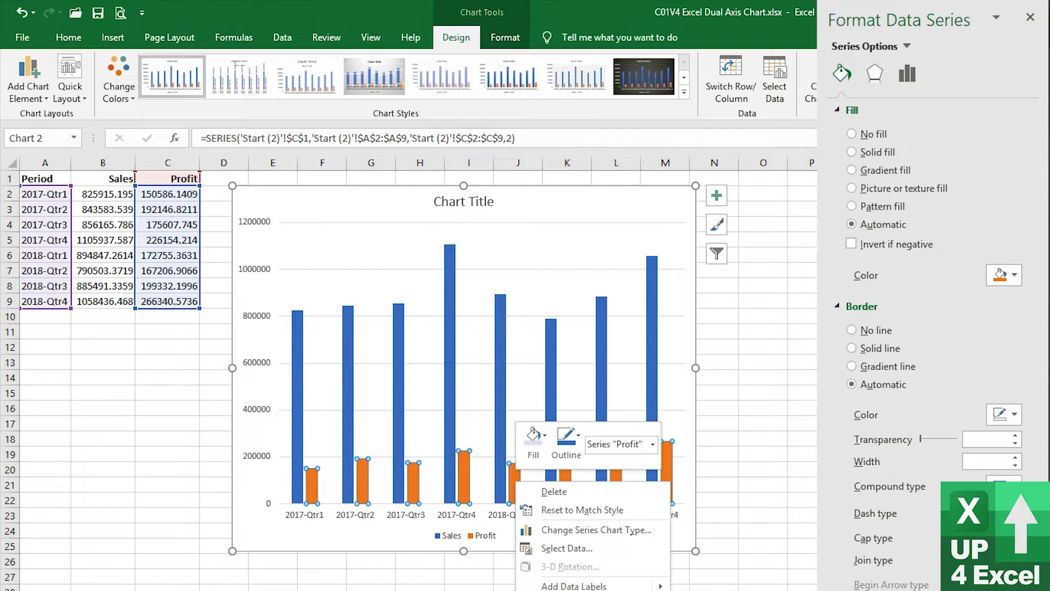
click(574, 590)
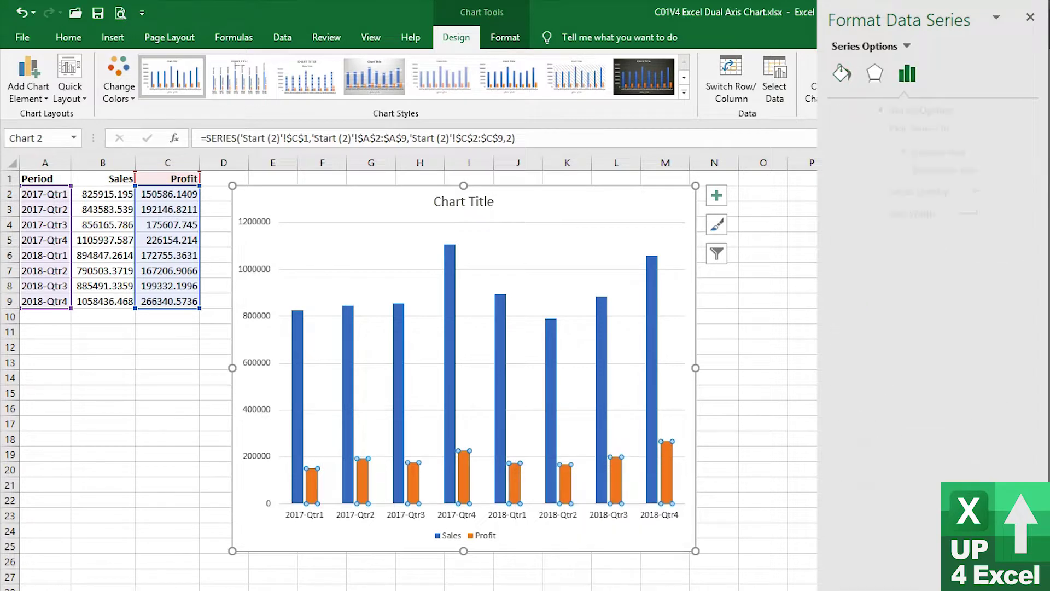
click(898, 170)
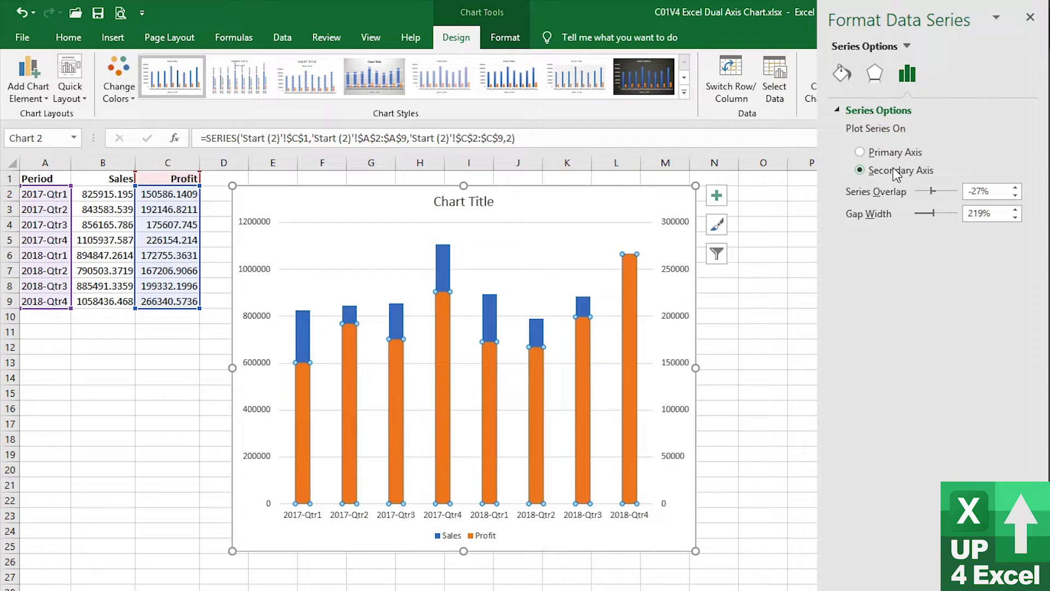
click(685, 331)
click(679, 321)
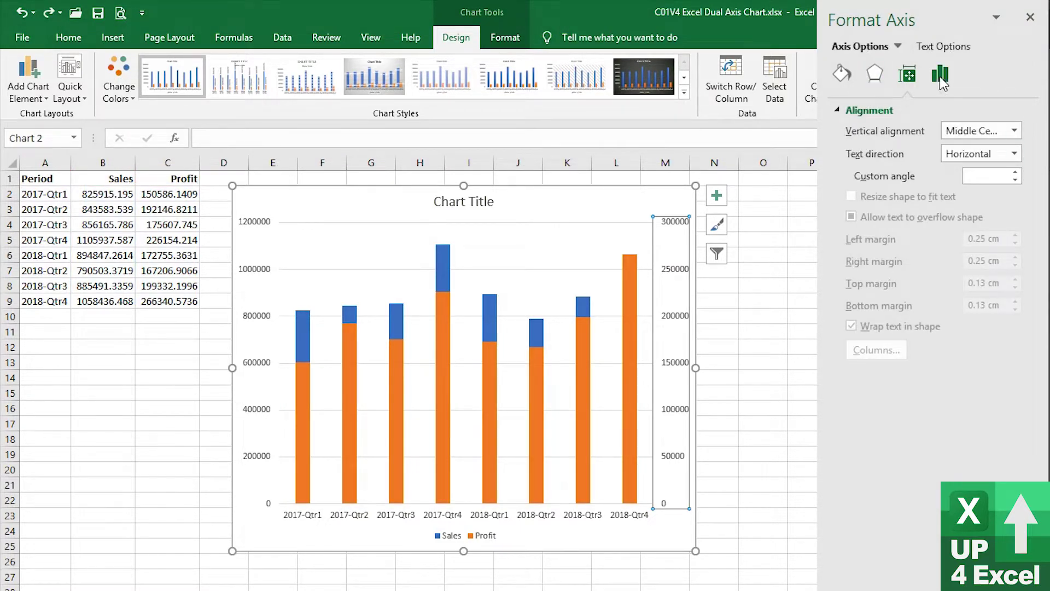
Set the secondary axis Bounds Maximum to 600000.
click(940, 77)
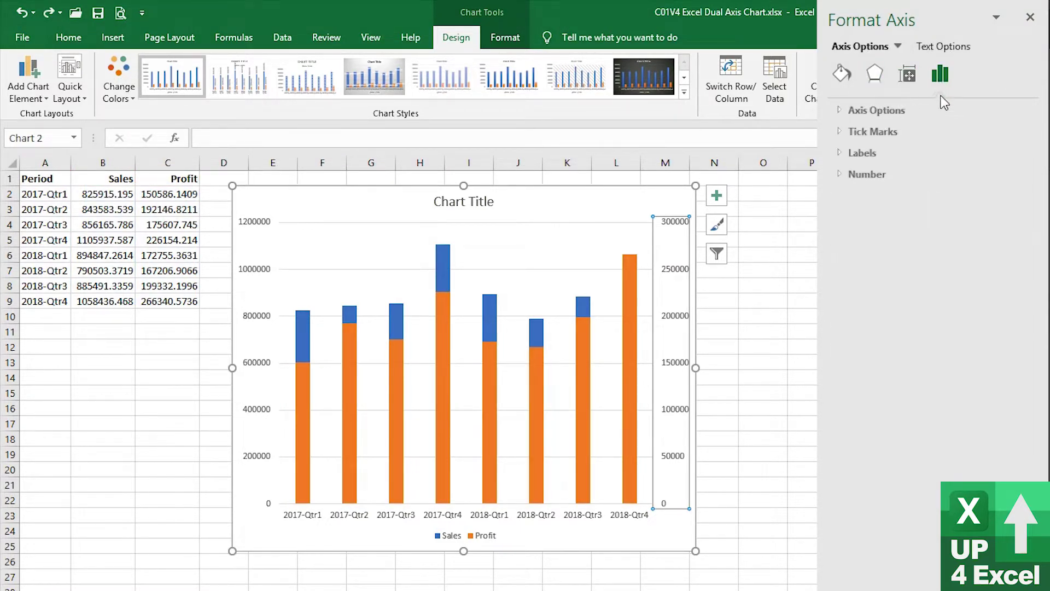
click(837, 111)
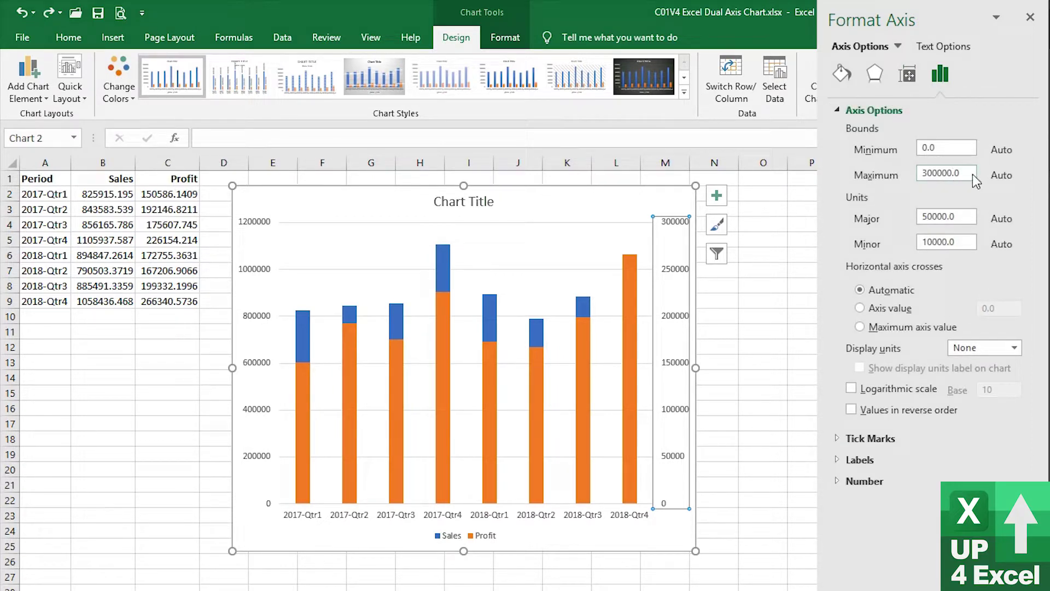
click(955, 171)
key(Return)
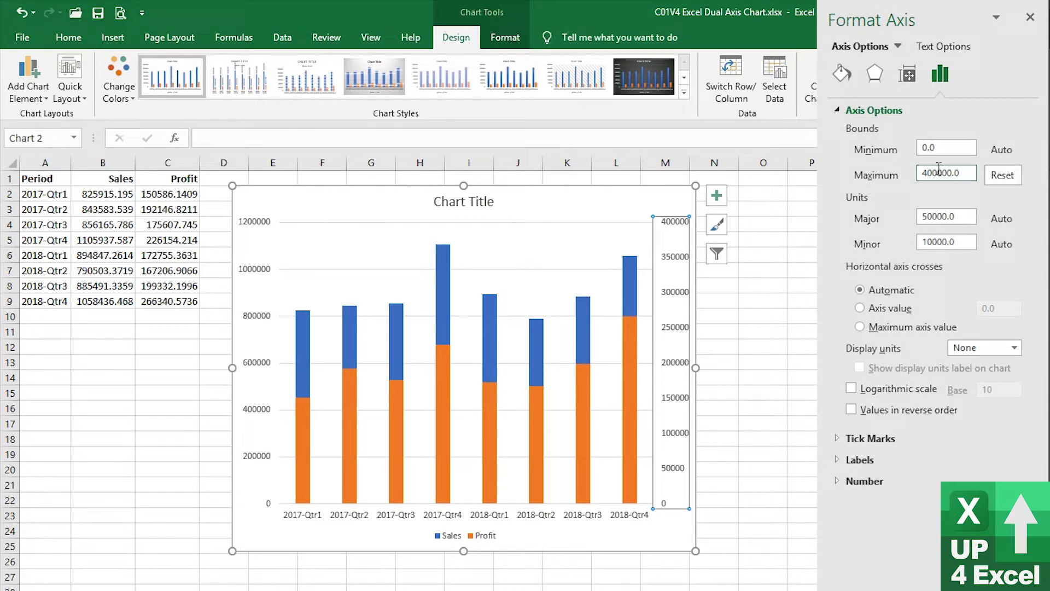
key(BackSpace)
text(6)
key(Return)
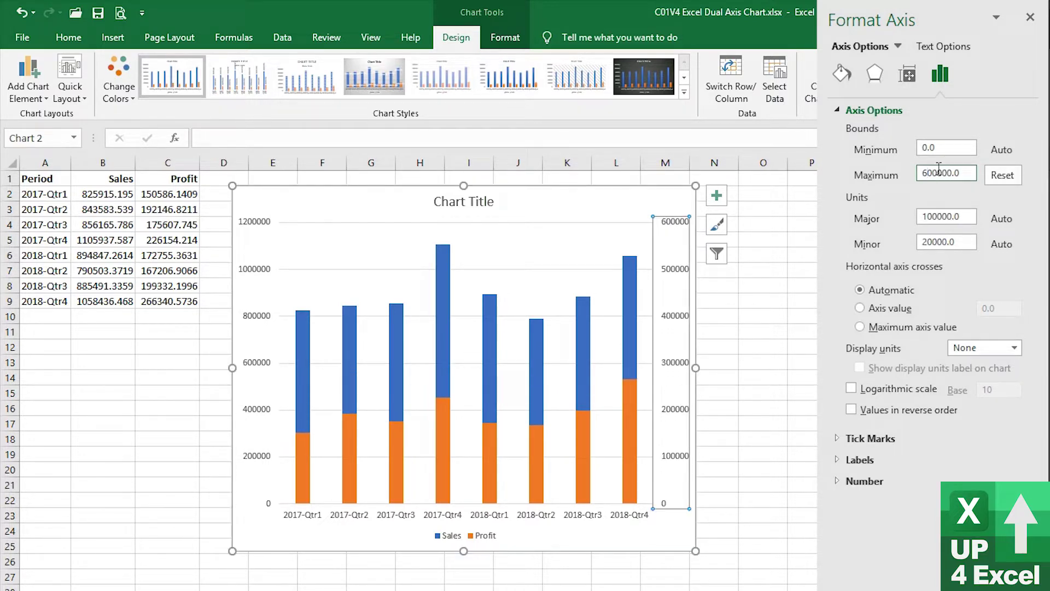
click(906, 73)
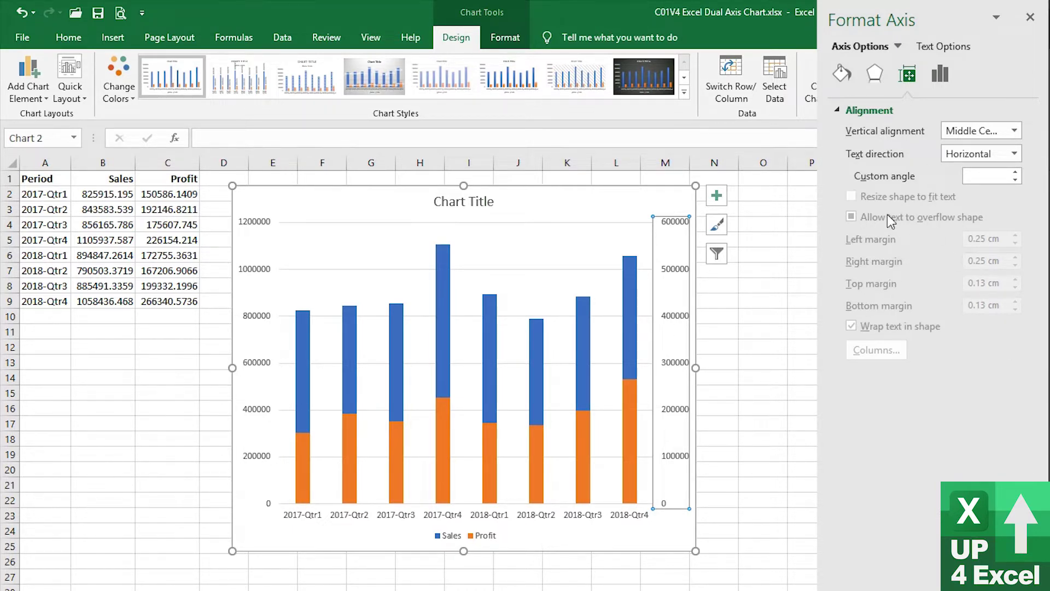
Set the secondary axis Label Position to None.
click(940, 74)
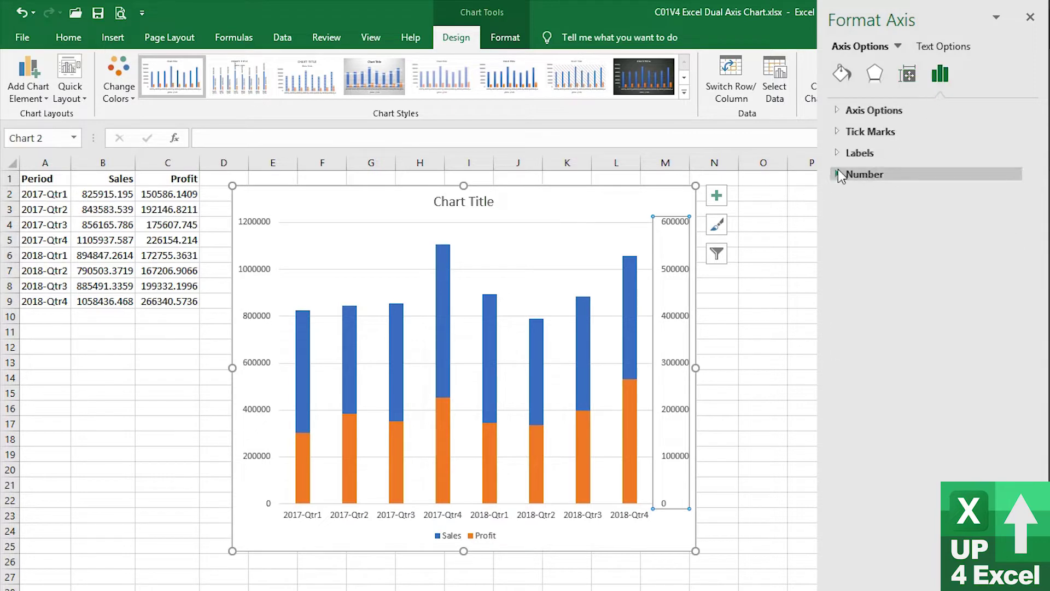
click(836, 154)
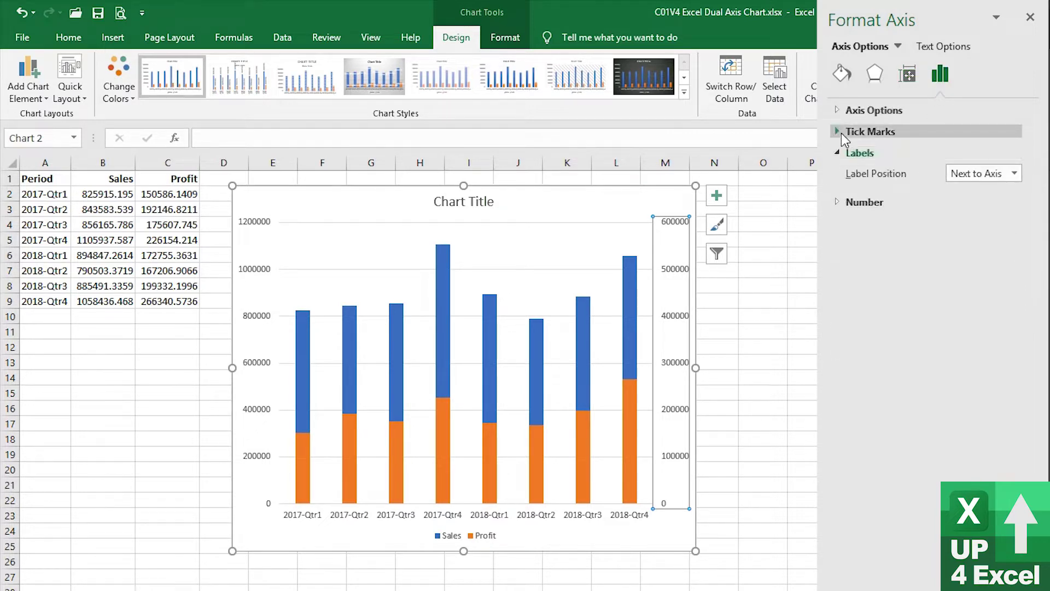
click(838, 113)
click(1003, 352)
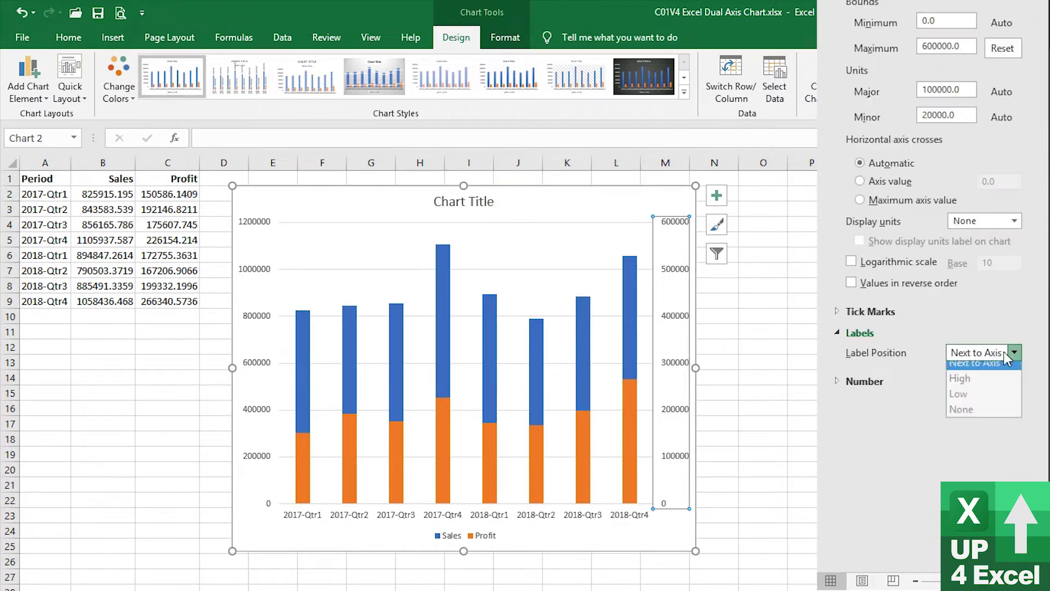
click(975, 417)
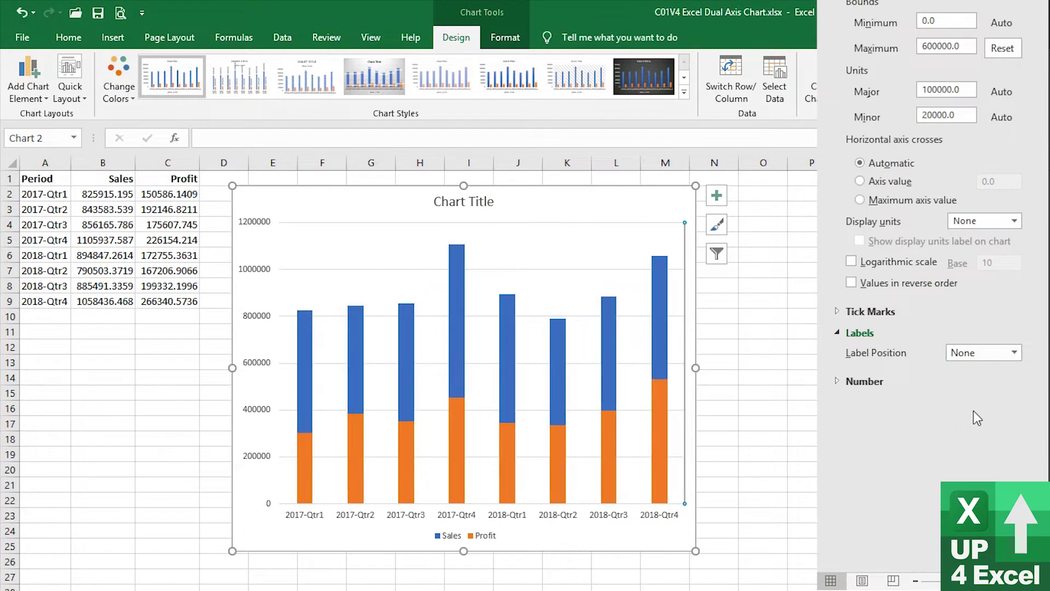
click(838, 383)
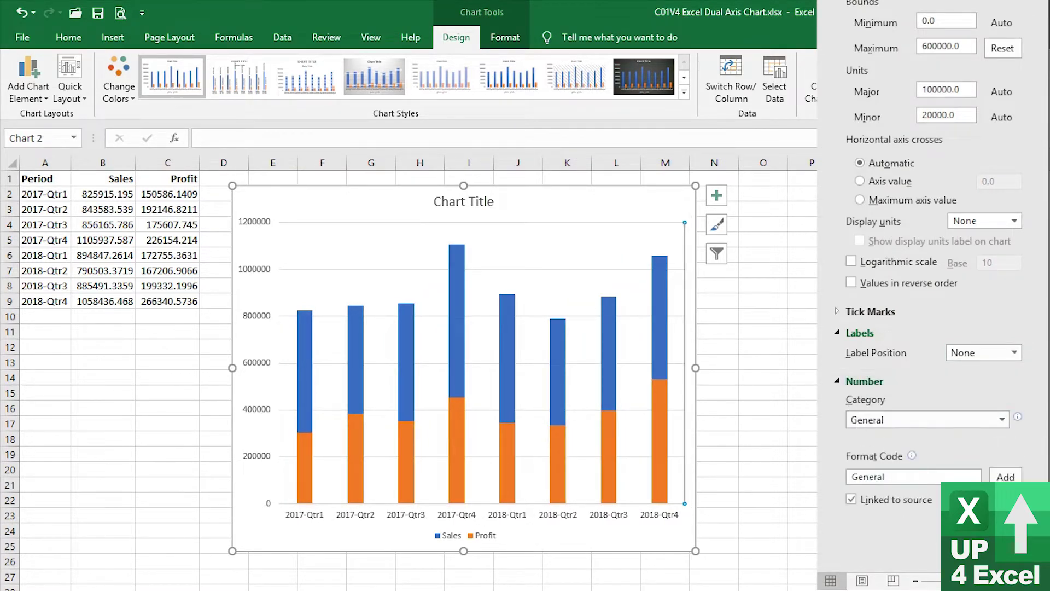
scroll(896, 411, up, 3)
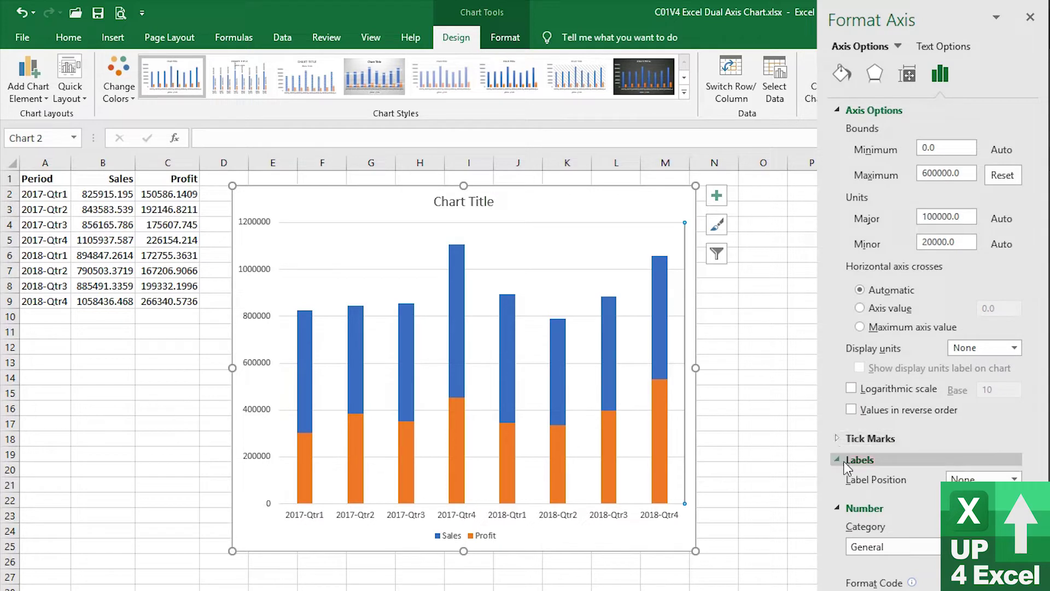
Give the secondary axis No fill and No line.
click(845, 74)
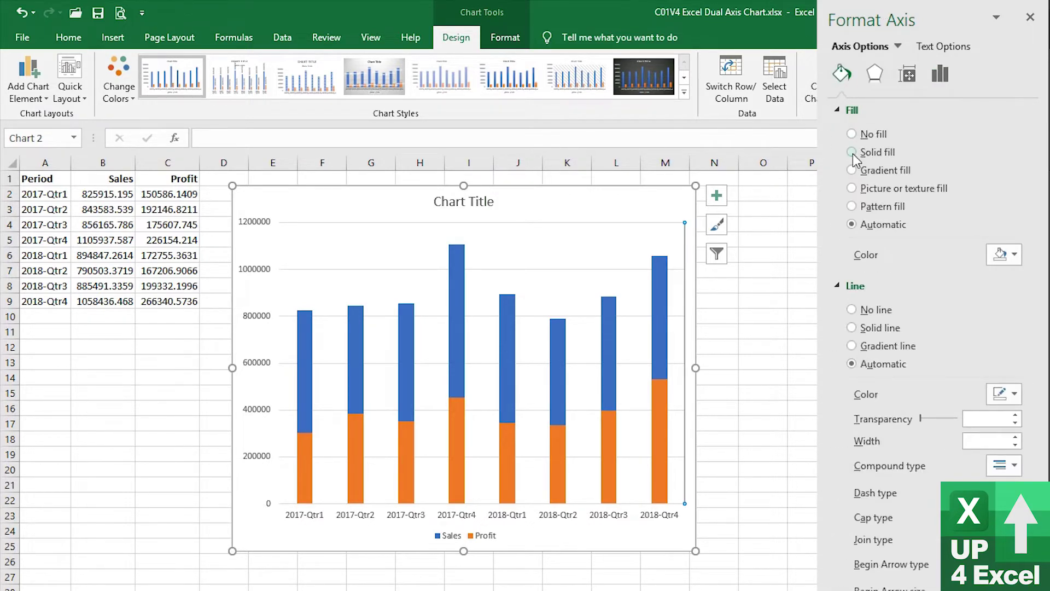
click(851, 134)
click(851, 276)
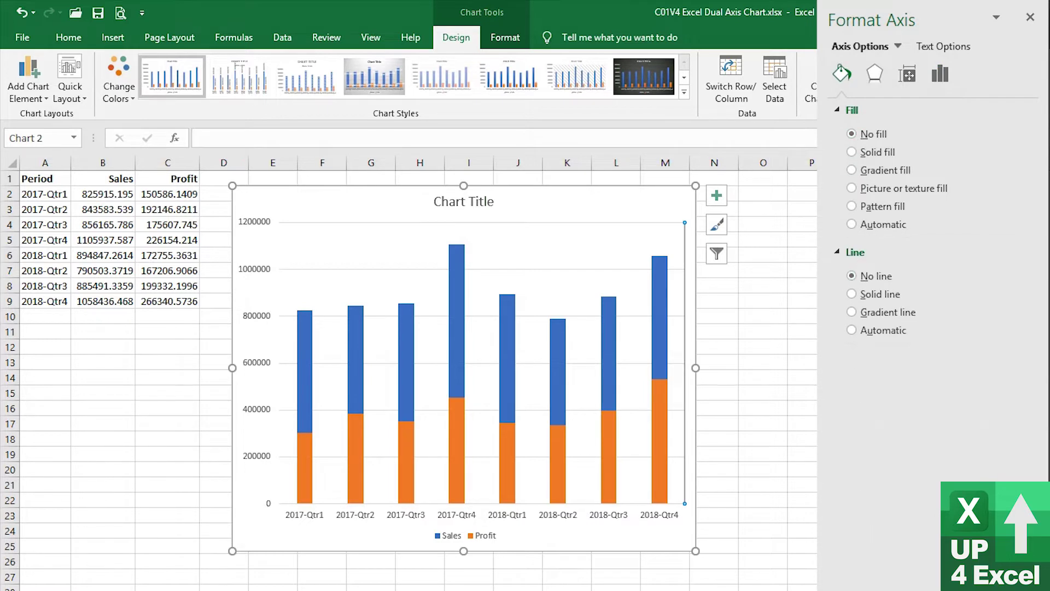
click(596, 214)
click(481, 535)
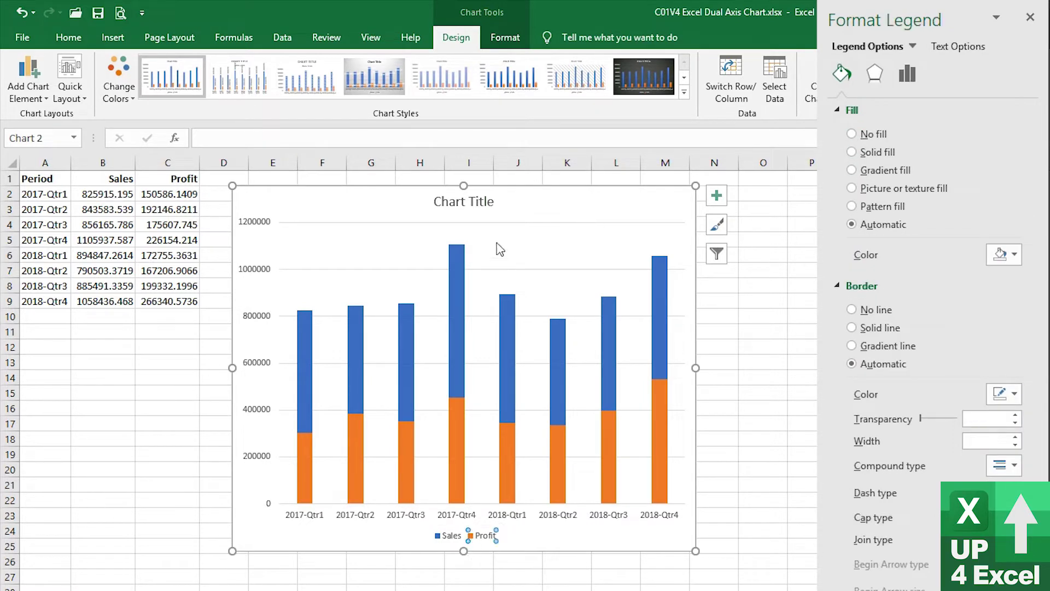
Change the chart to the Clustered Column - Line combo so Profit becomes a line.
click(539, 540)
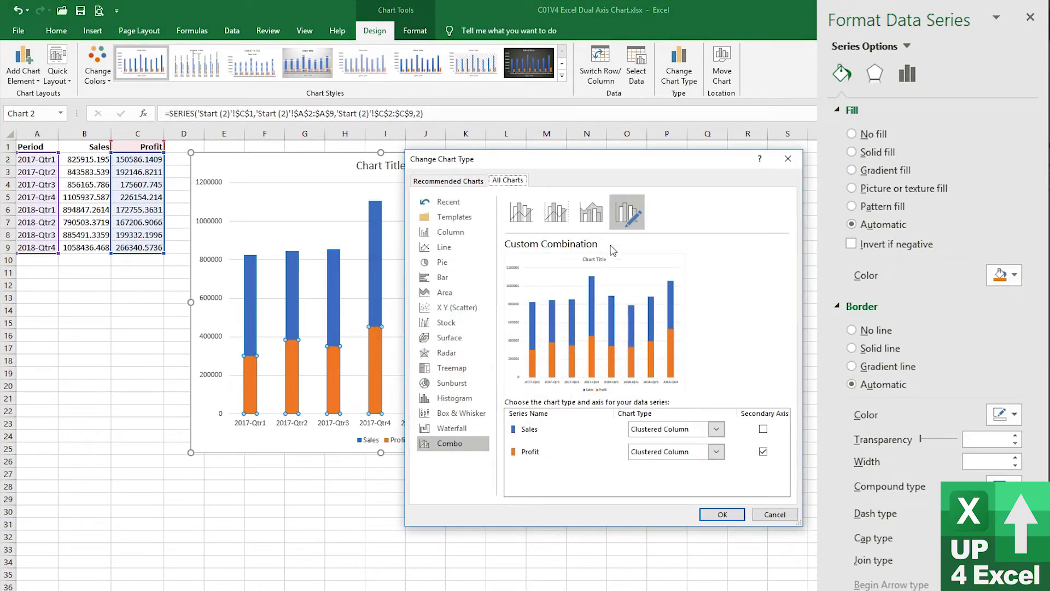
click(525, 216)
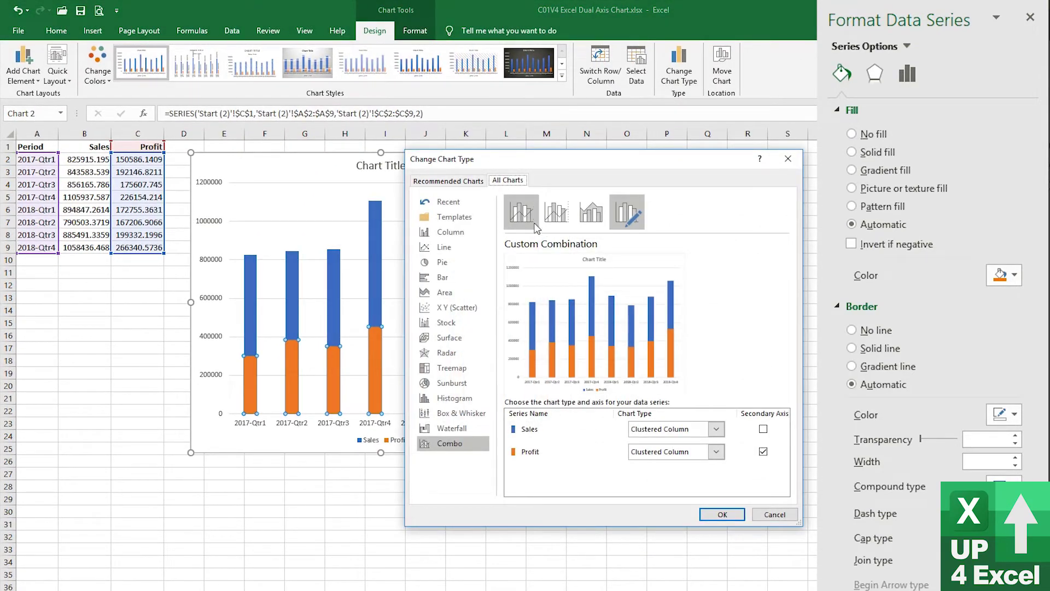
click(722, 514)
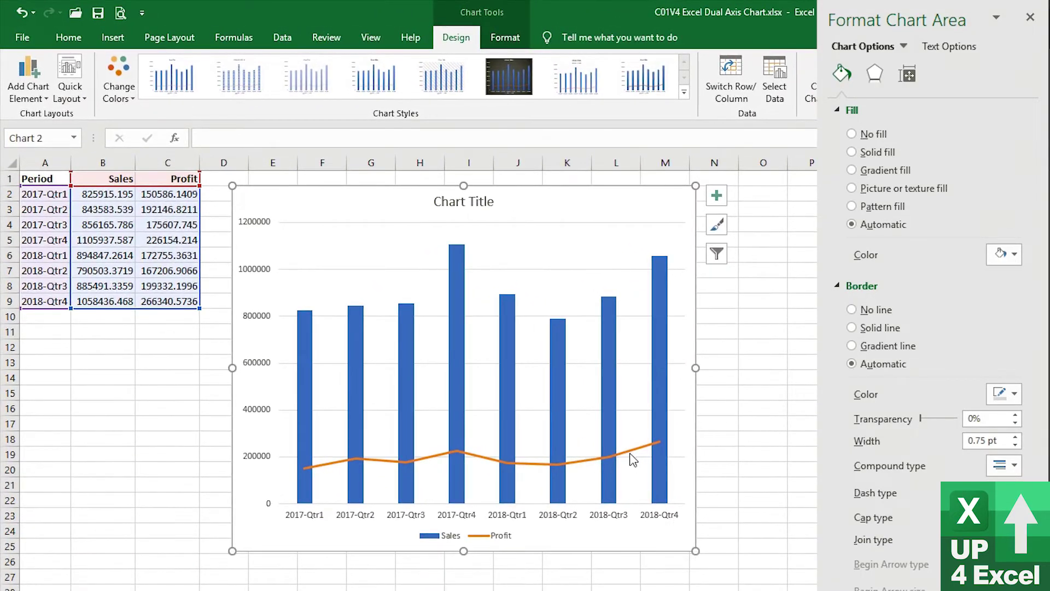
click(592, 421)
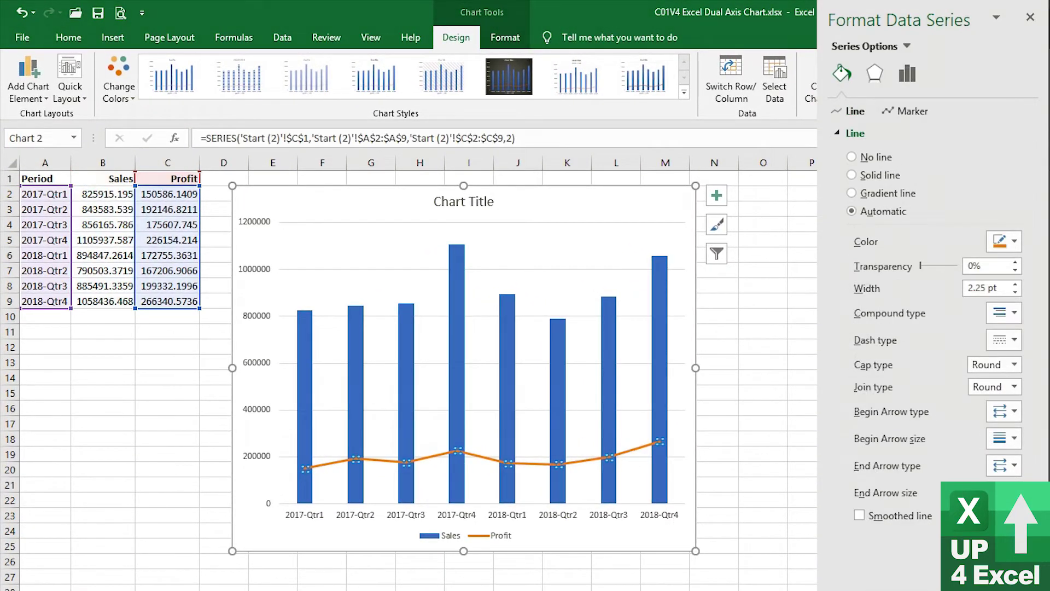
Plot the Profit line on the secondary axis.
click(908, 54)
click(945, 50)
click(910, 78)
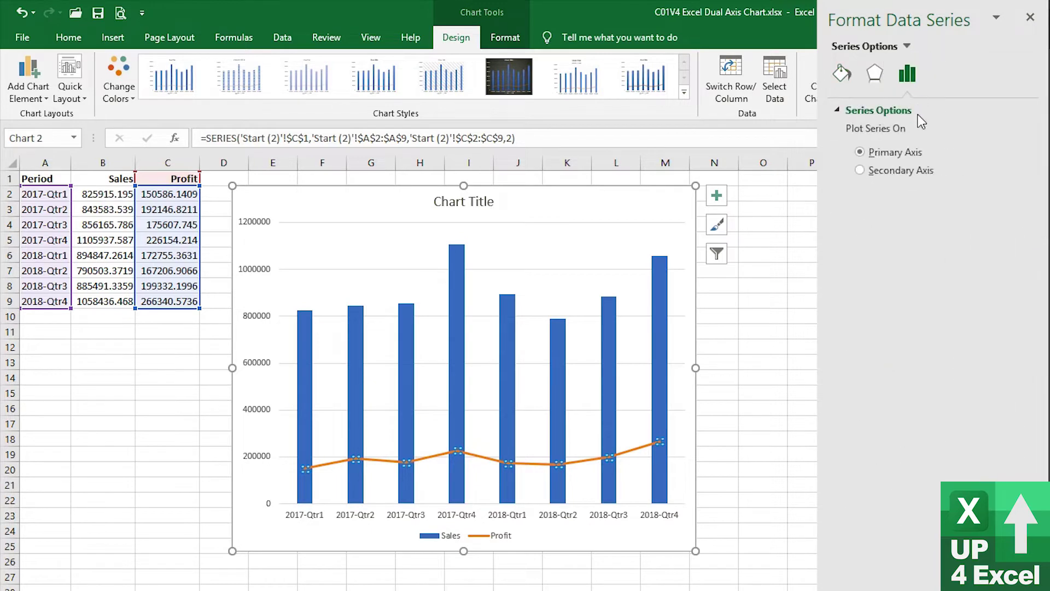
click(896, 179)
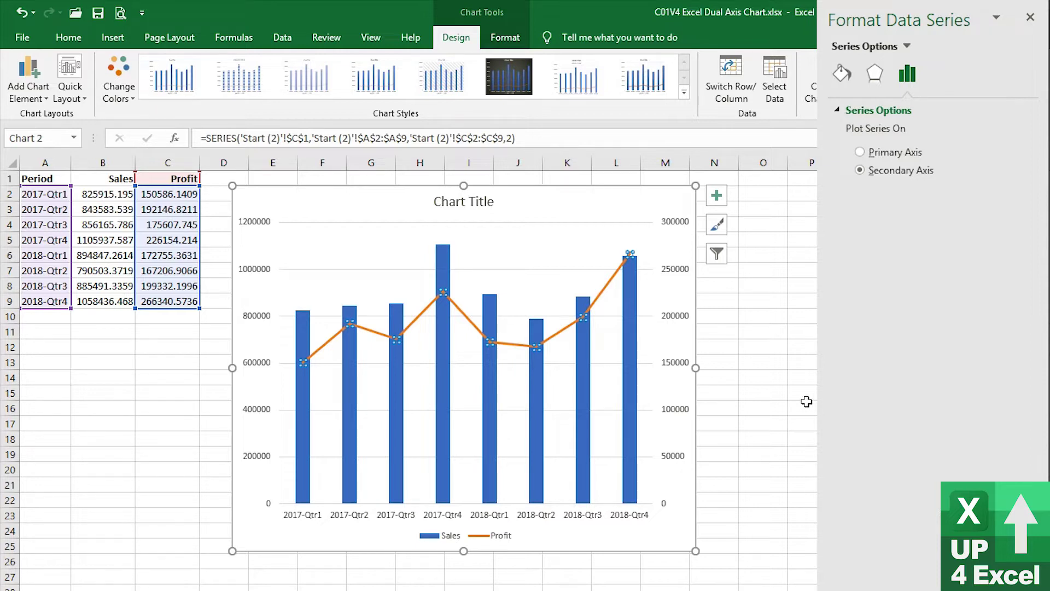
Set the secondary axis Bounds Maximum to 600000.
click(593, 302)
click(678, 300)
click(675, 276)
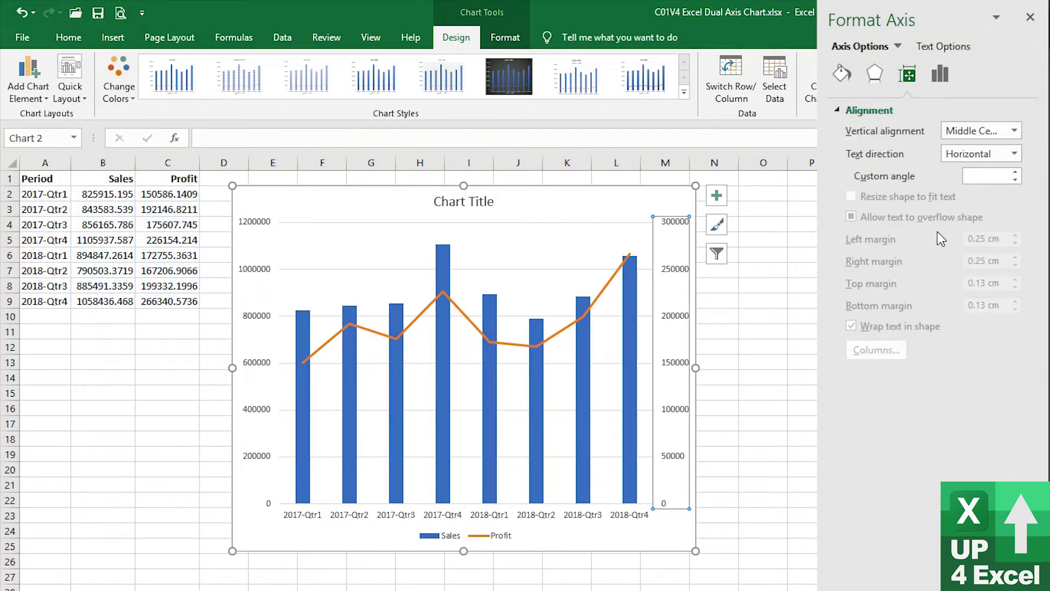
click(940, 75)
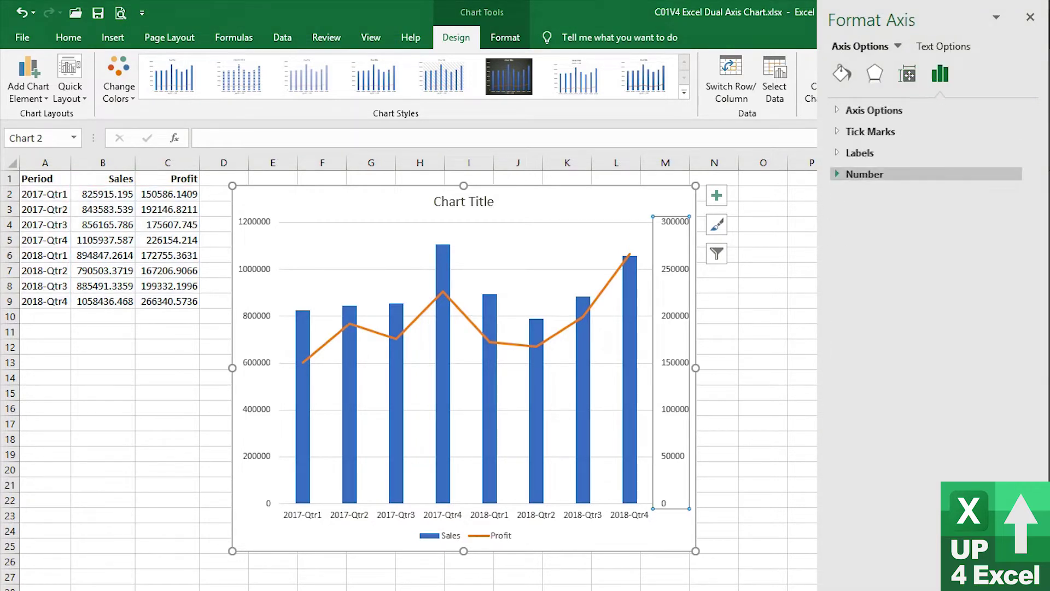
click(846, 110)
click(929, 174)
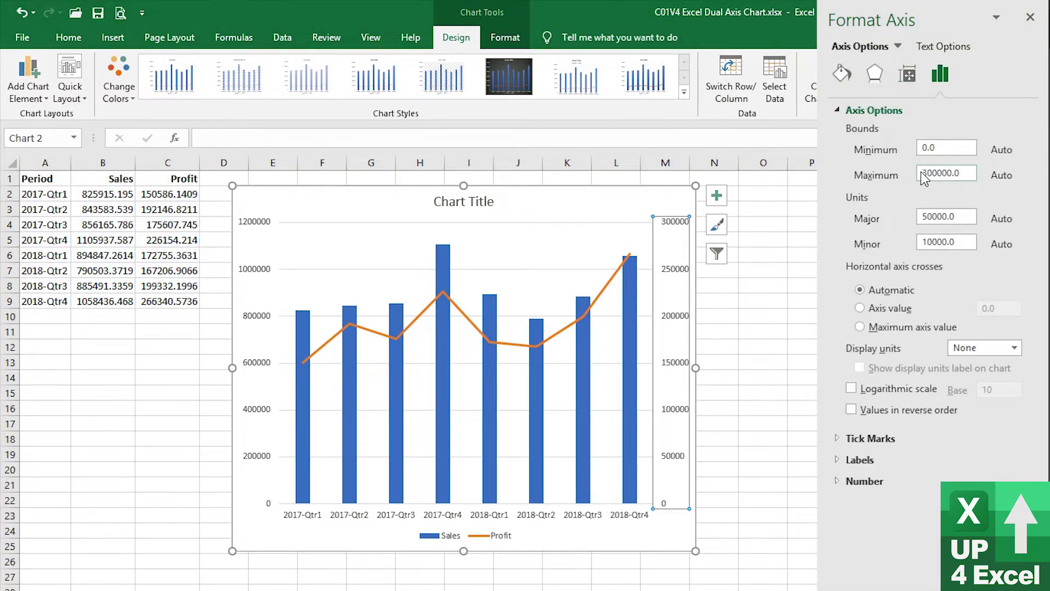
click(932, 172)
key(BackSpace)
text(6)
key(Return)
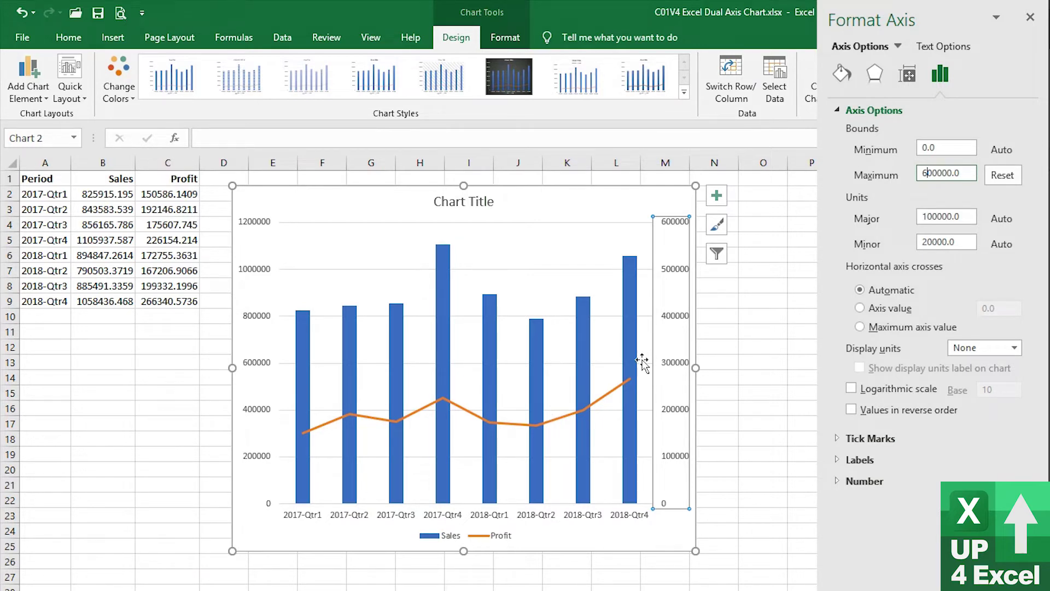
right_click(586, 340)
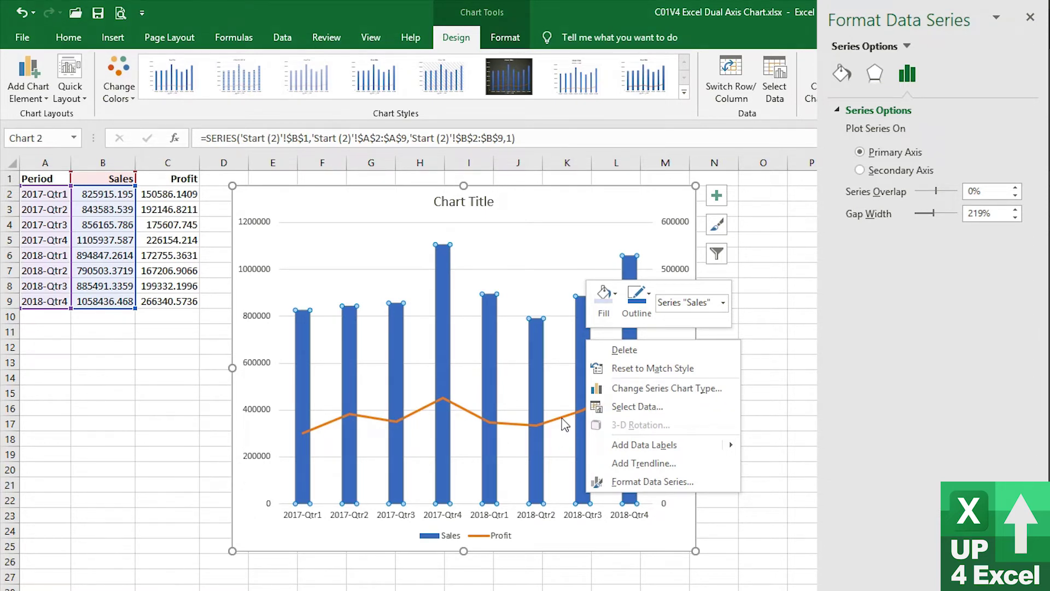
Reset the Profit axis maximum, then set it to 400000.
key(Escape)
key(Escape)
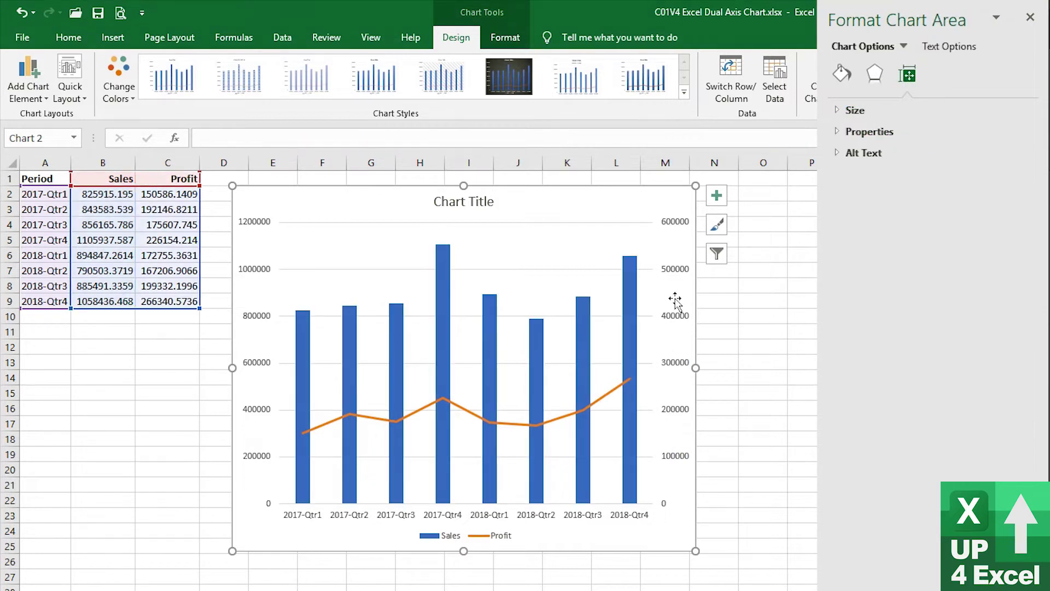
click(678, 328)
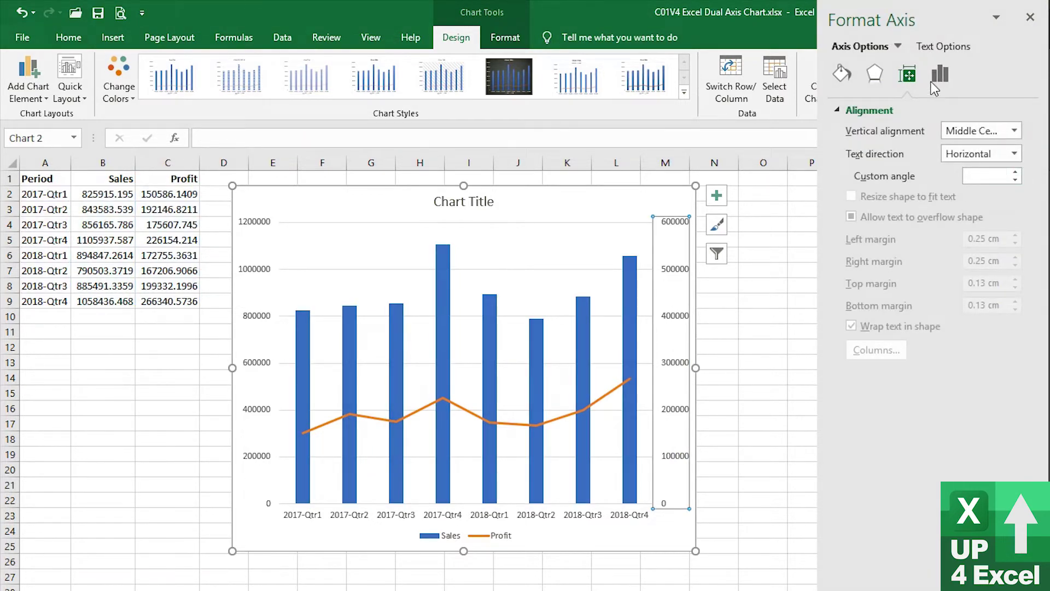
click(937, 76)
click(839, 110)
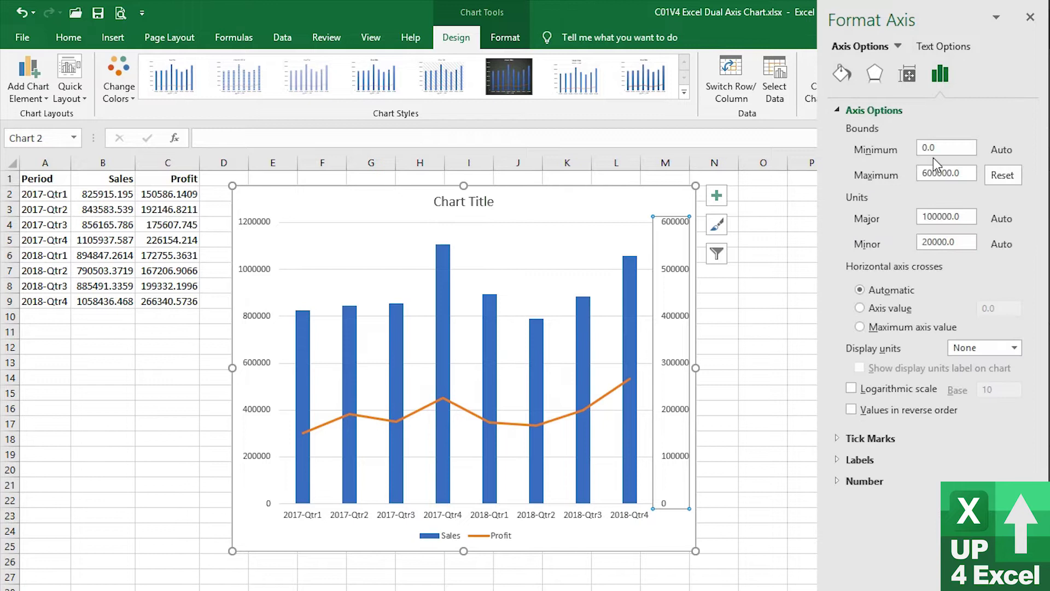
click(1001, 175)
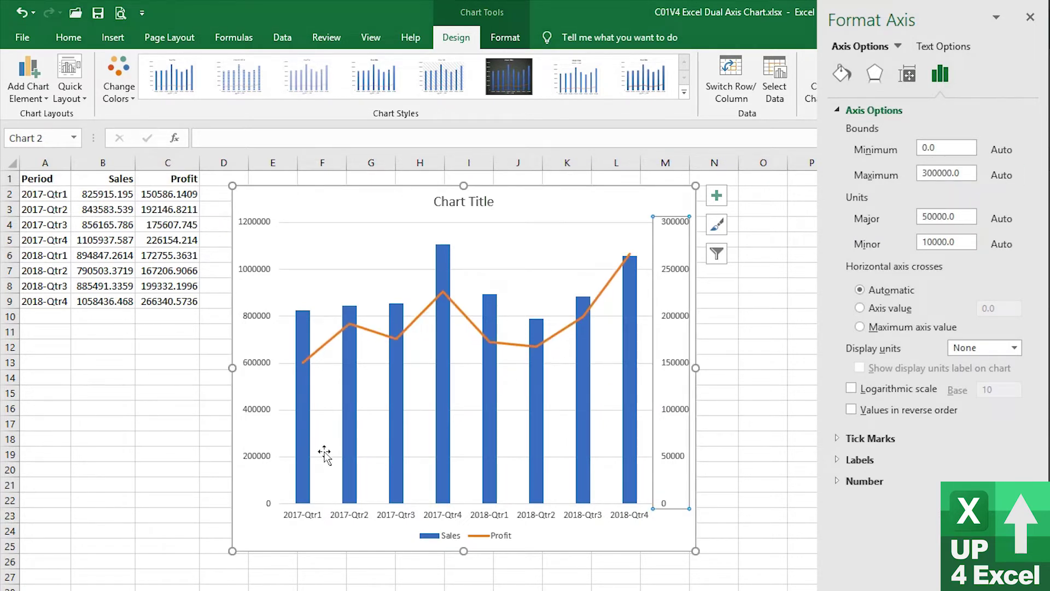
scroll(839, 352, down, 3)
click(837, 331)
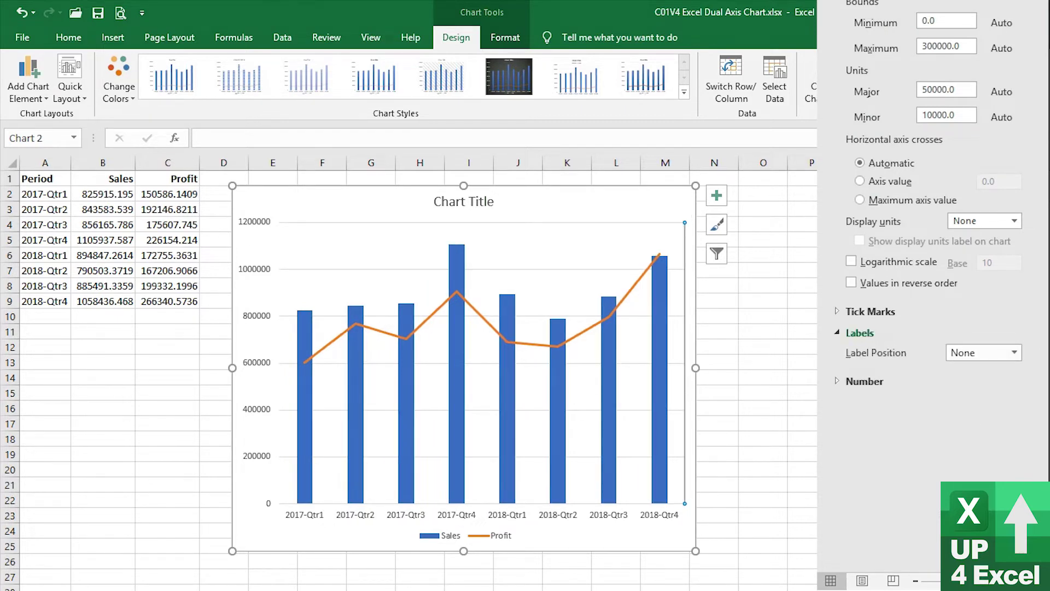
scroll(941, 169, up, 3)
click(932, 173)
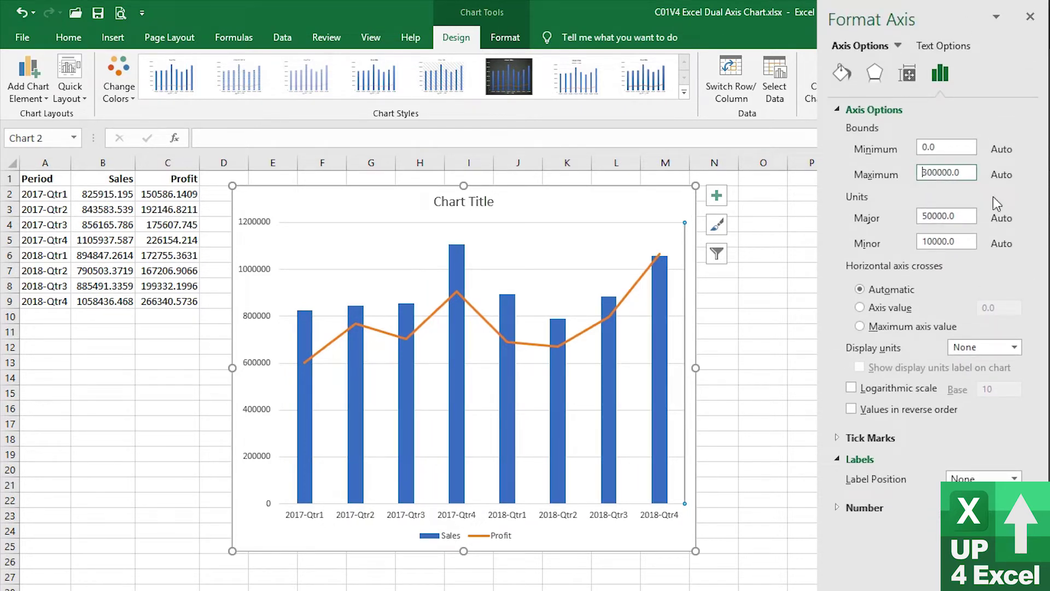
key(Delete)
text(4)
key(Return)
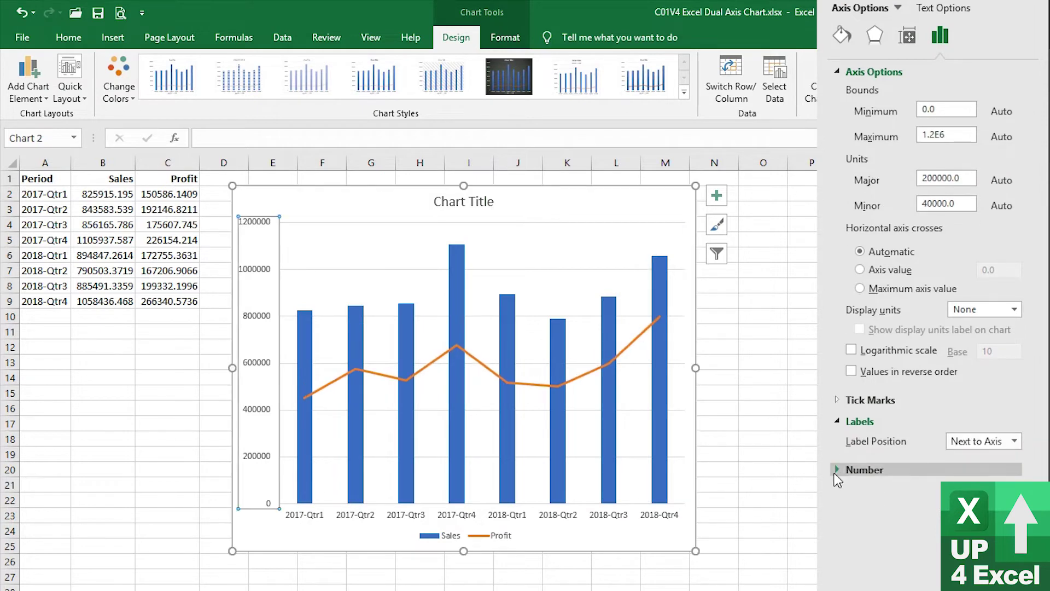
Set the vertical axis Label Position to None to hide its number labels.
scroll(837, 480, down, 2)
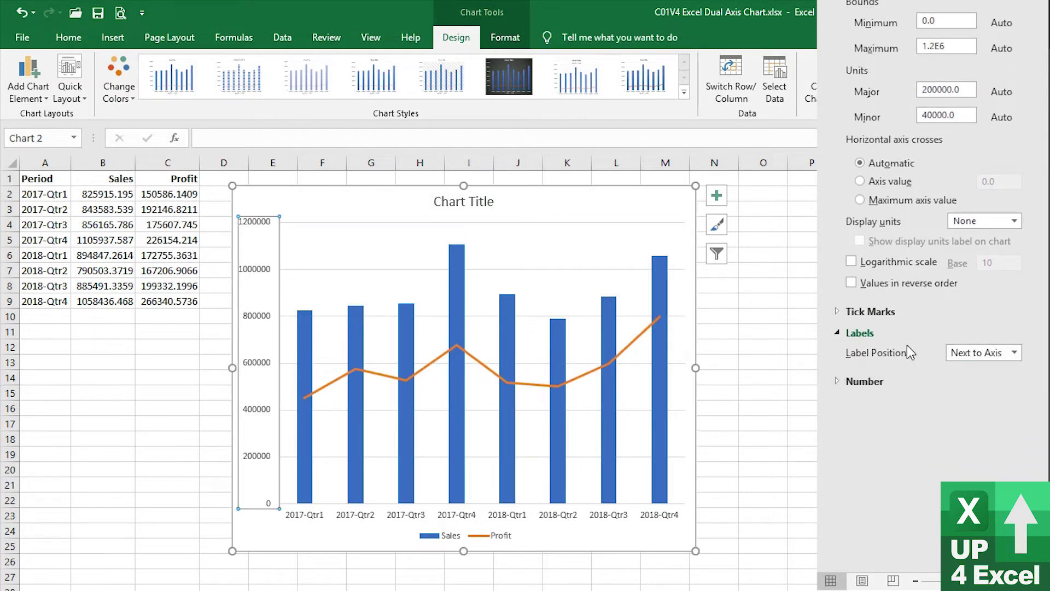
click(984, 353)
click(983, 417)
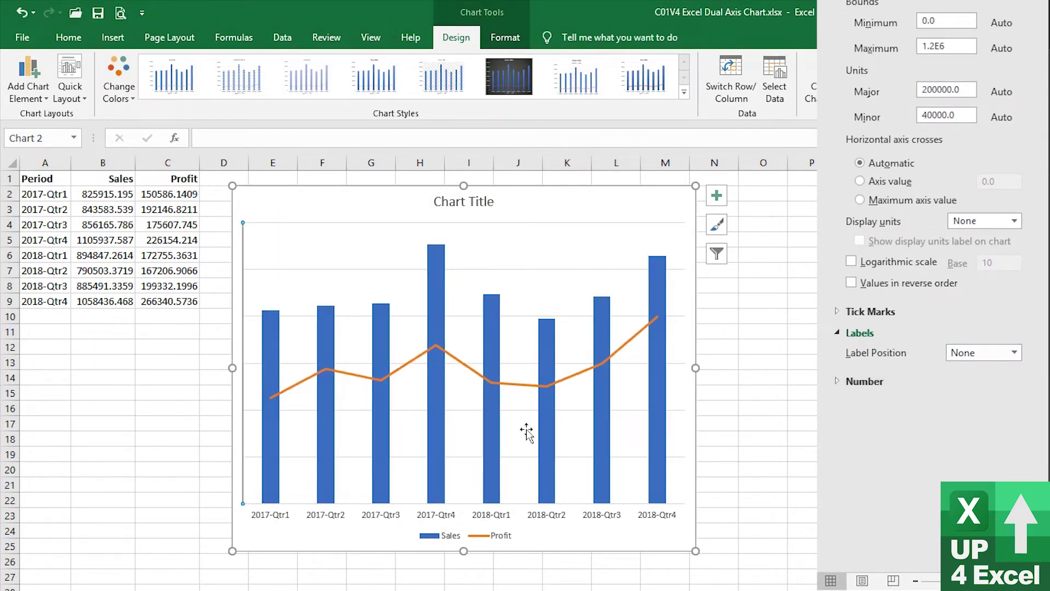
Add Sales data labels with the custom number format $0.0,,"M", e.g. $0.8M.
right_click(432, 300)
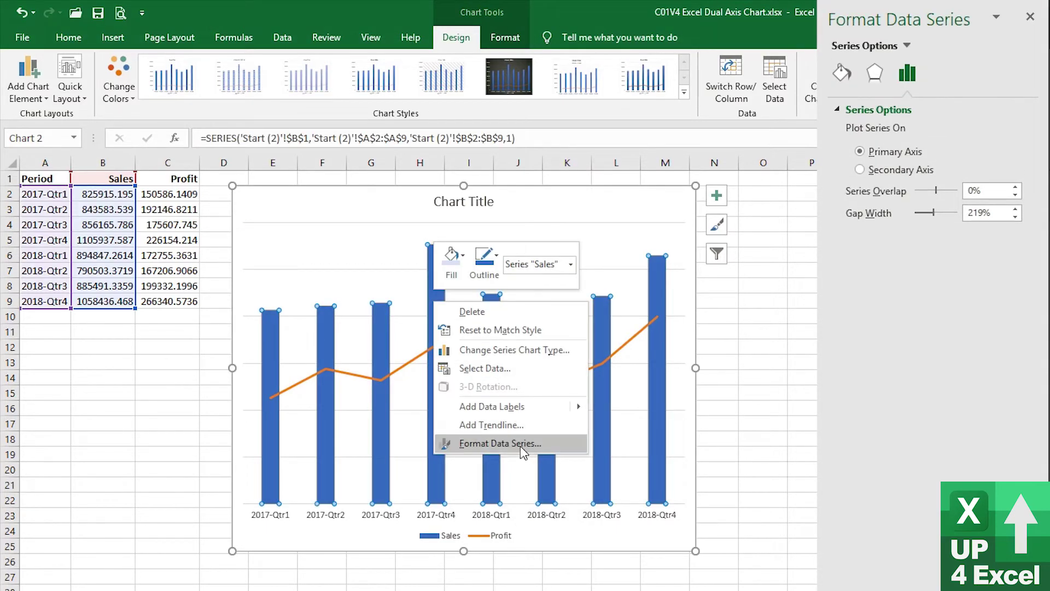
click(547, 406)
click(547, 308)
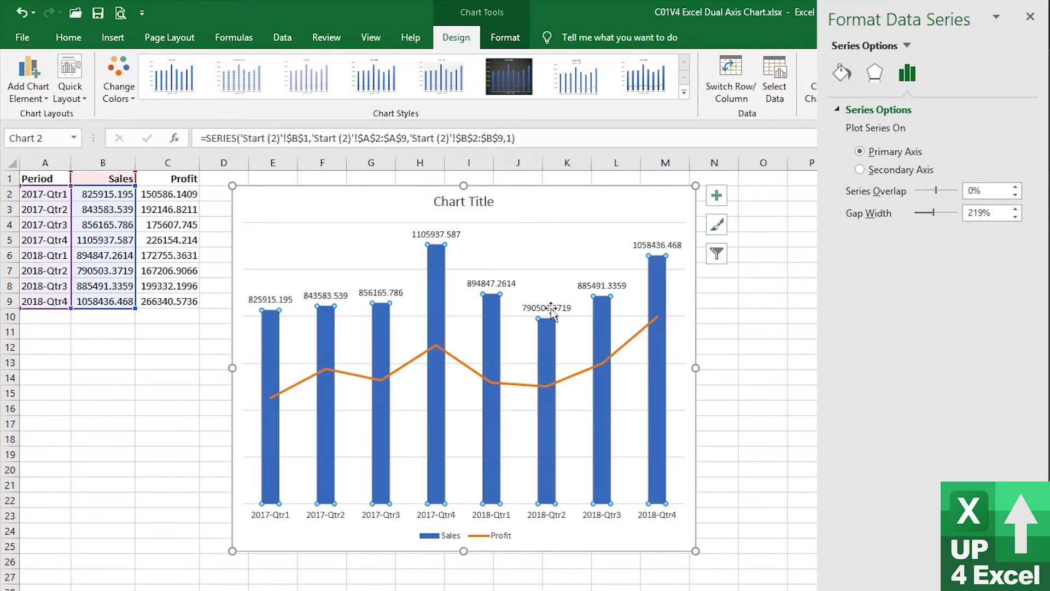
click(905, 418)
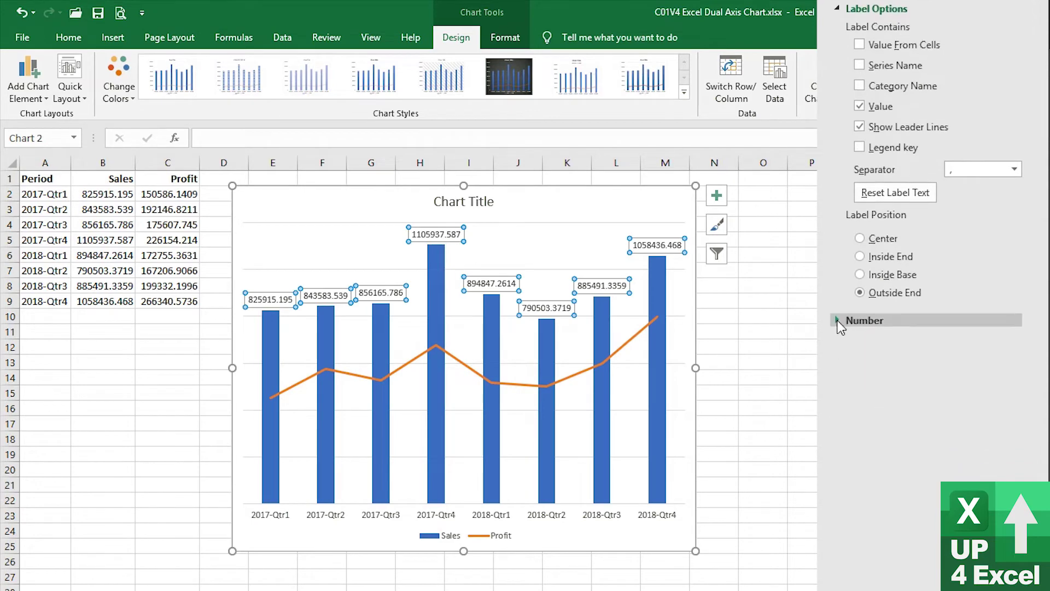
click(1000, 341)
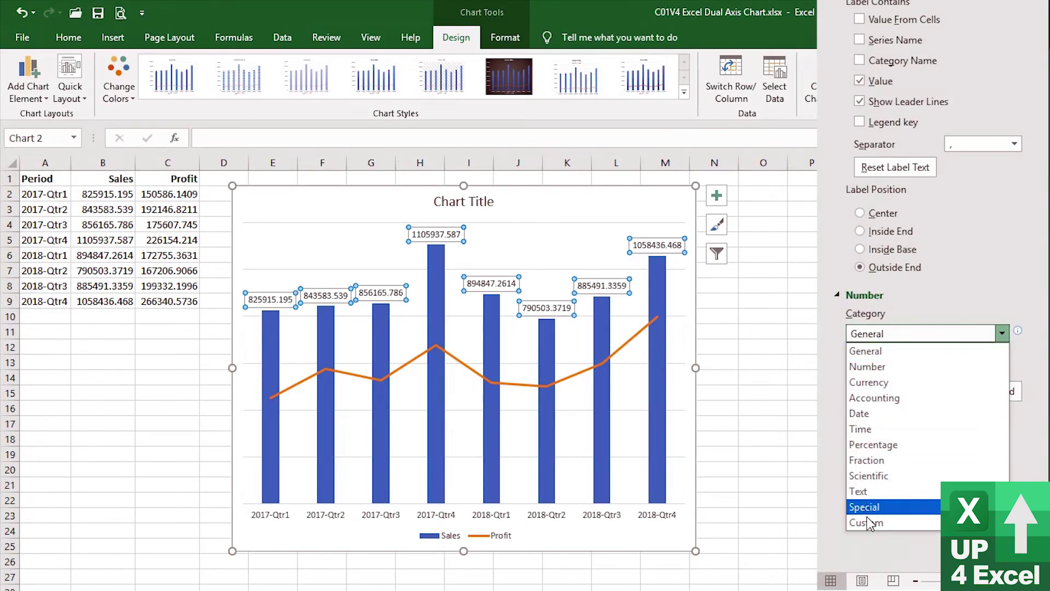
click(880, 521)
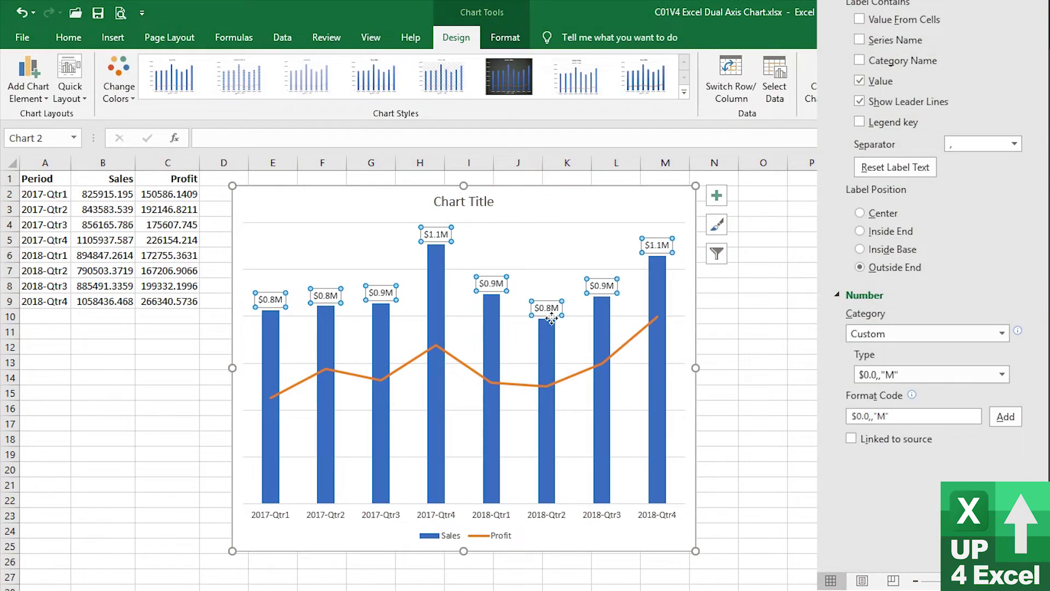
click(600, 373)
Delete the chart title and the horizontal gridlines.
click(480, 211)
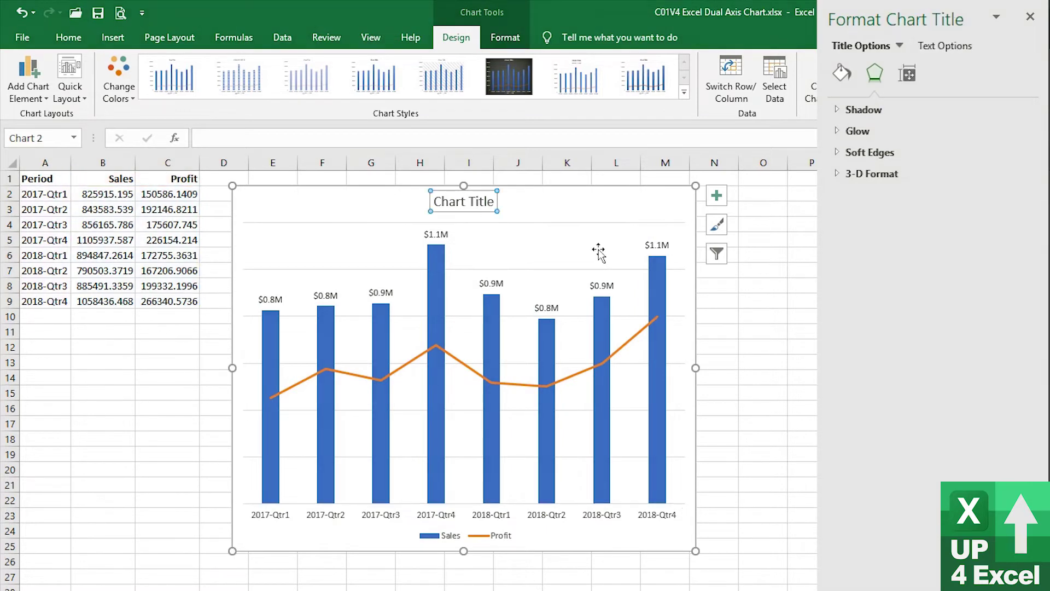
key(Delete)
click(469, 299)
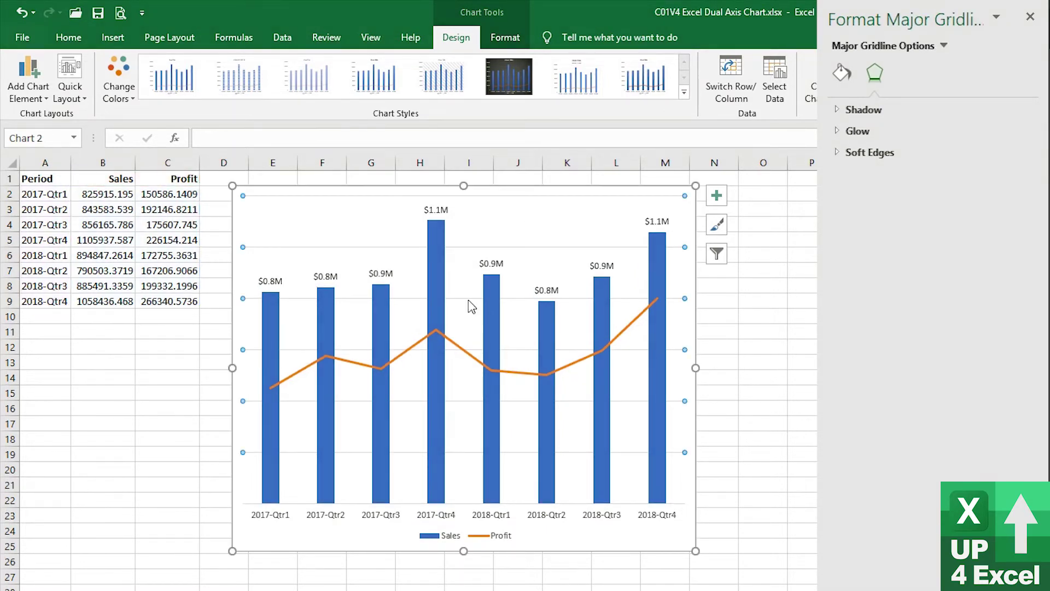
key(Delete)
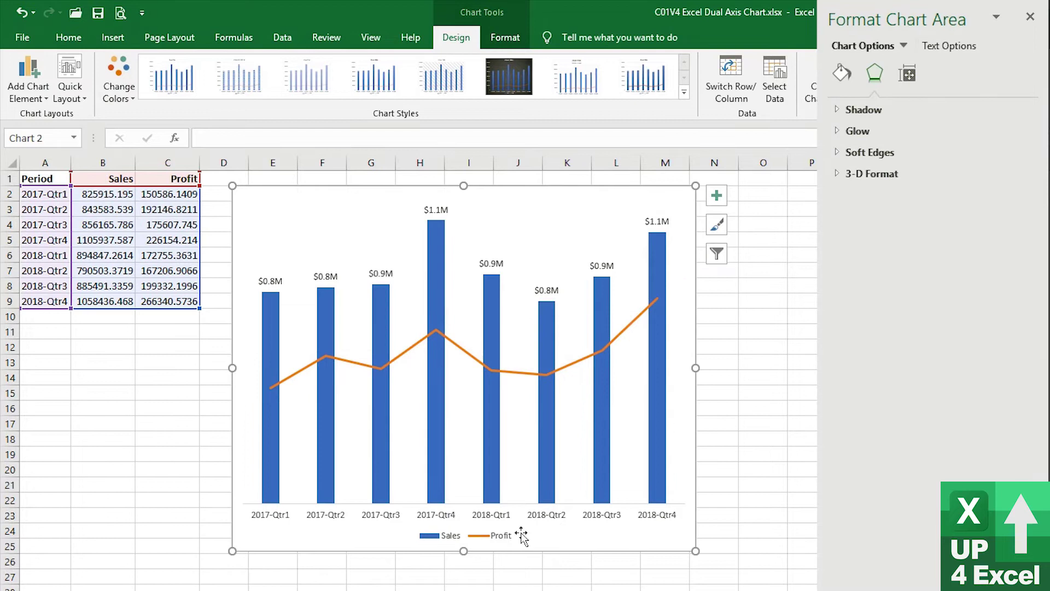
click(491, 415)
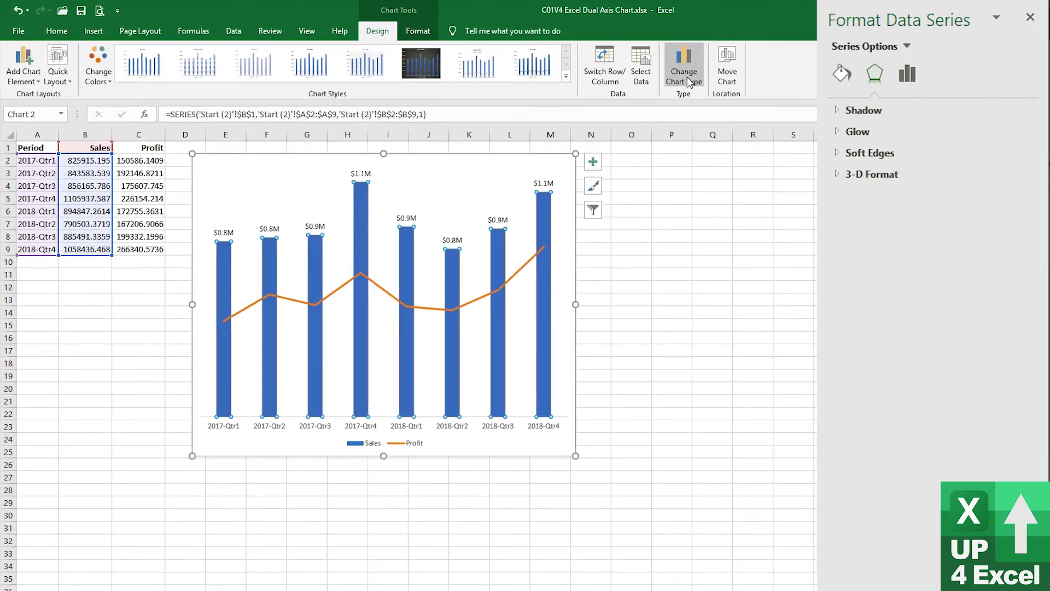
In the Combo chart type, set Sales to Clustered Column and Profit to Stacked Line with Markers.
click(678, 69)
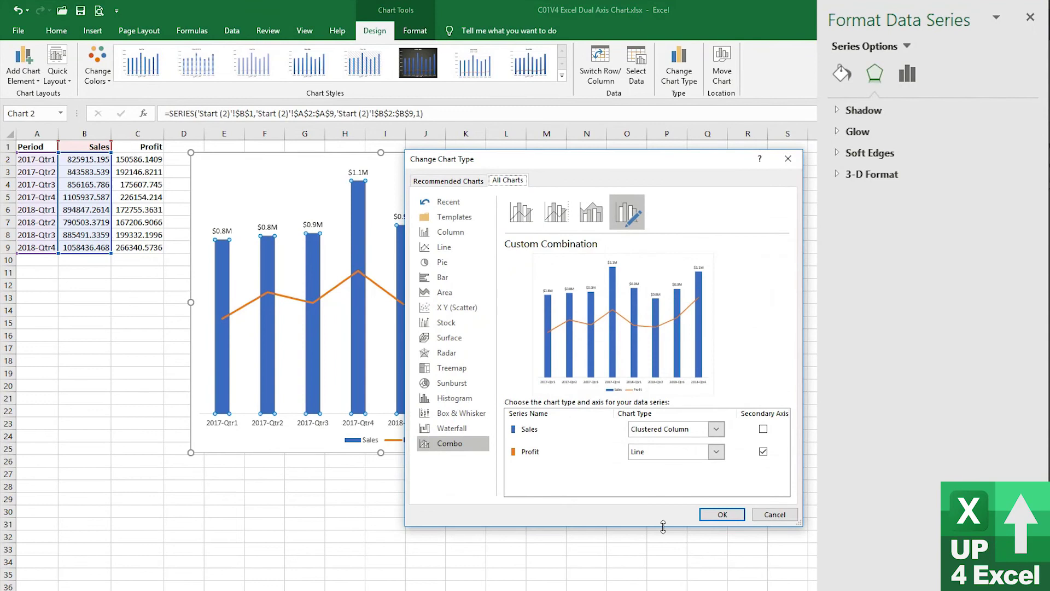
click(716, 428)
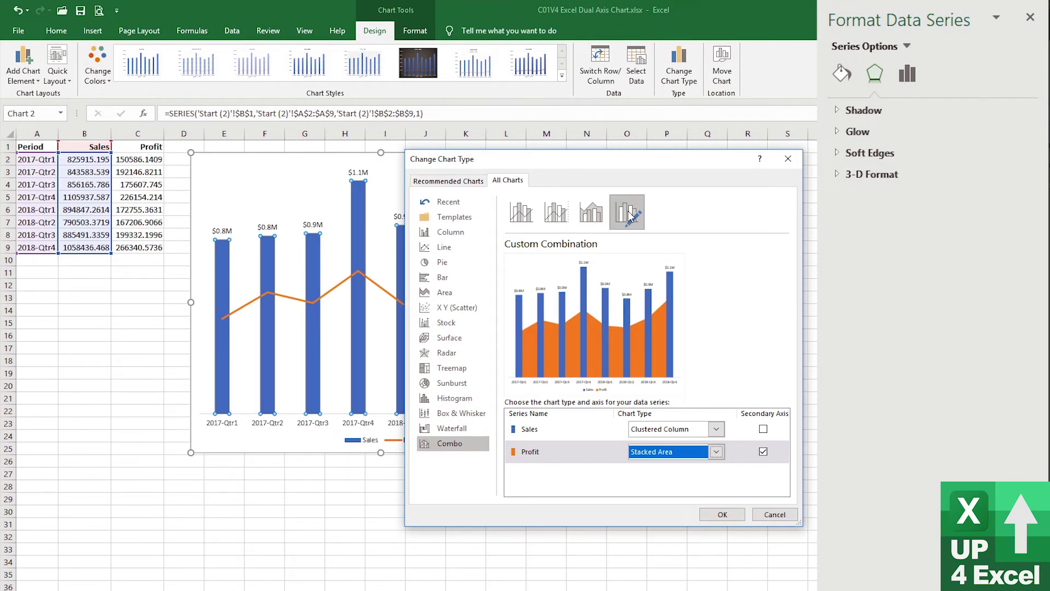
click(678, 428)
click(678, 474)
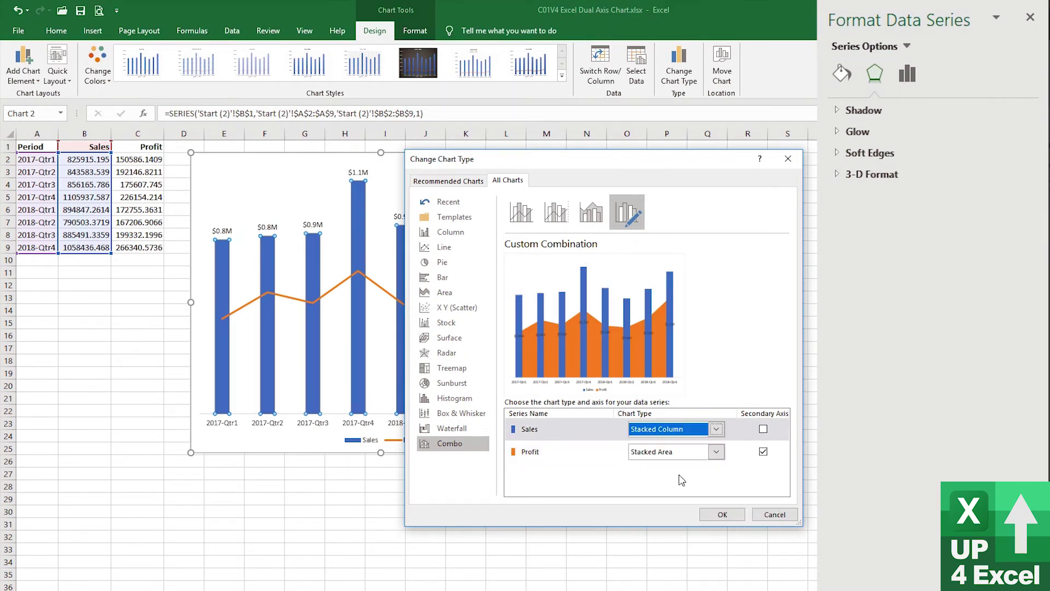
click(711, 454)
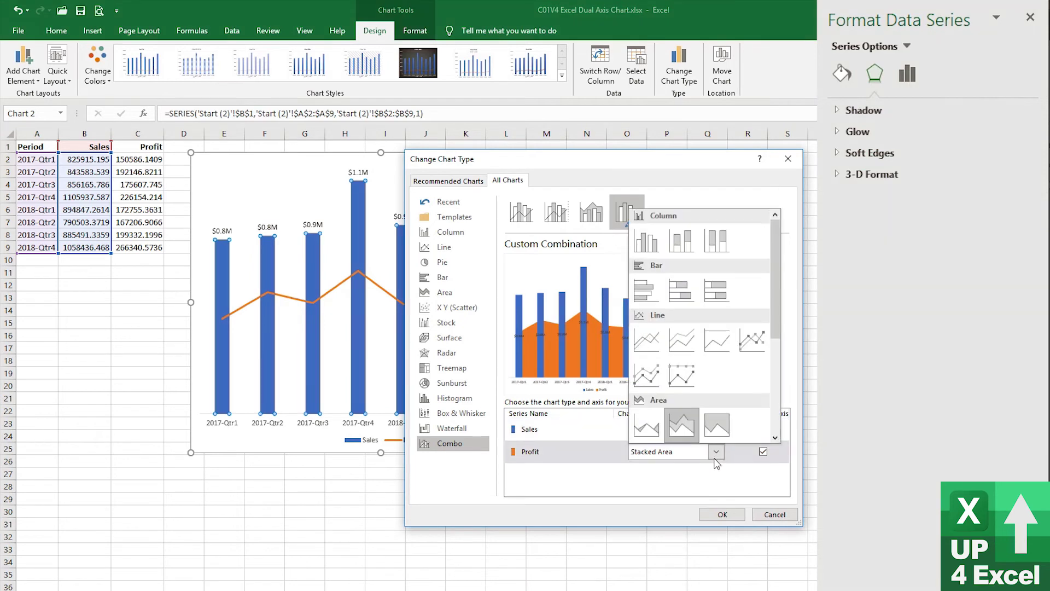
click(681, 241)
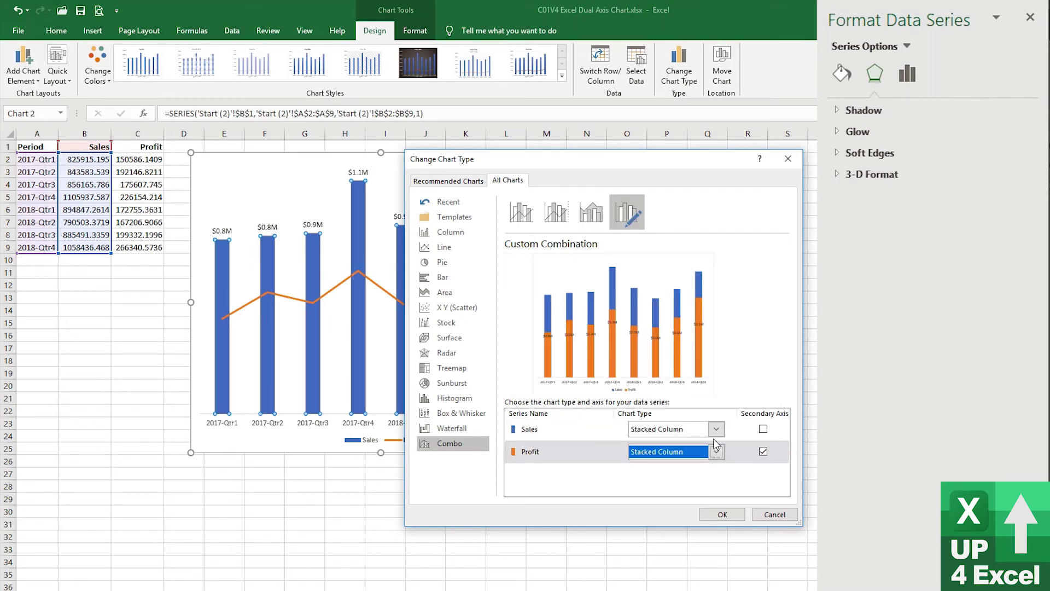
click(715, 451)
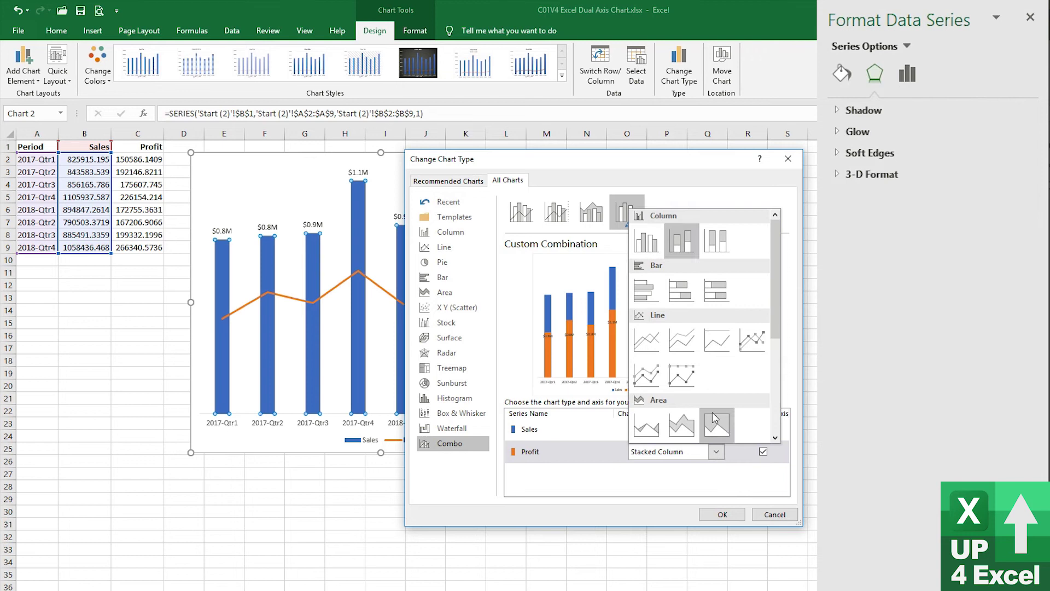
click(648, 382)
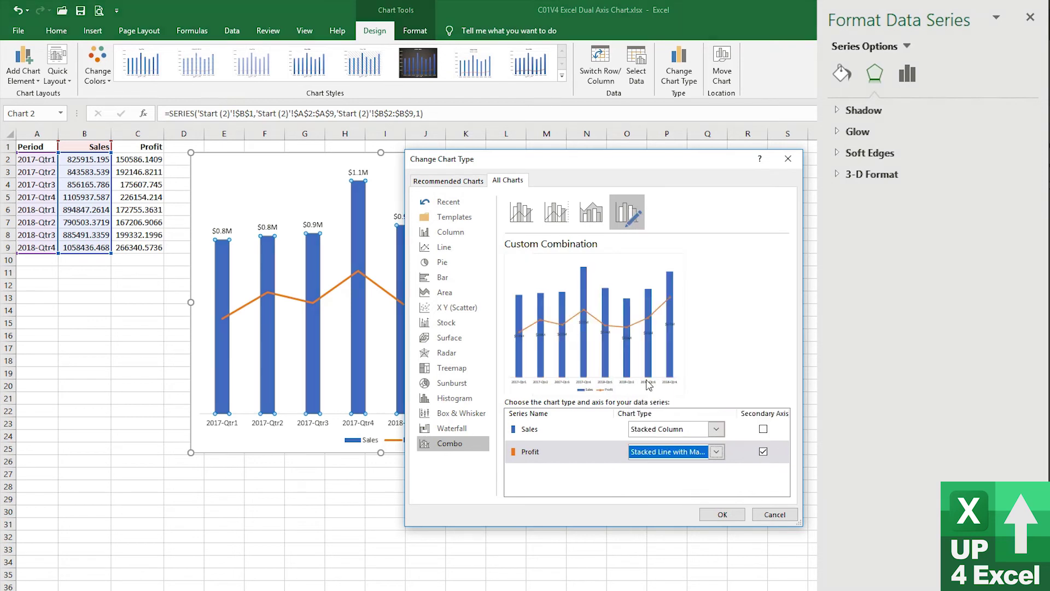
click(716, 429)
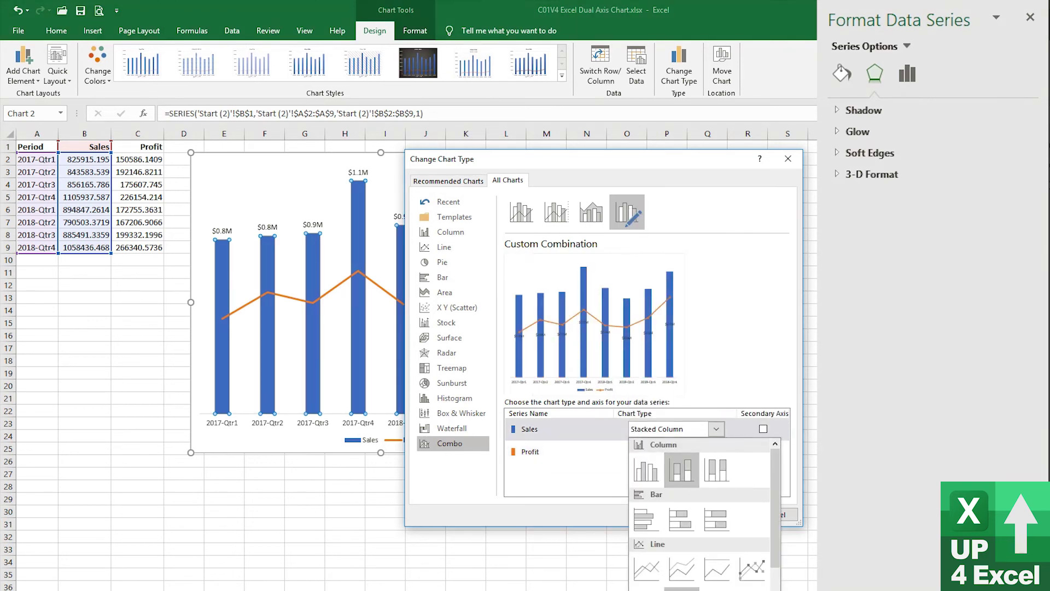
click(681, 519)
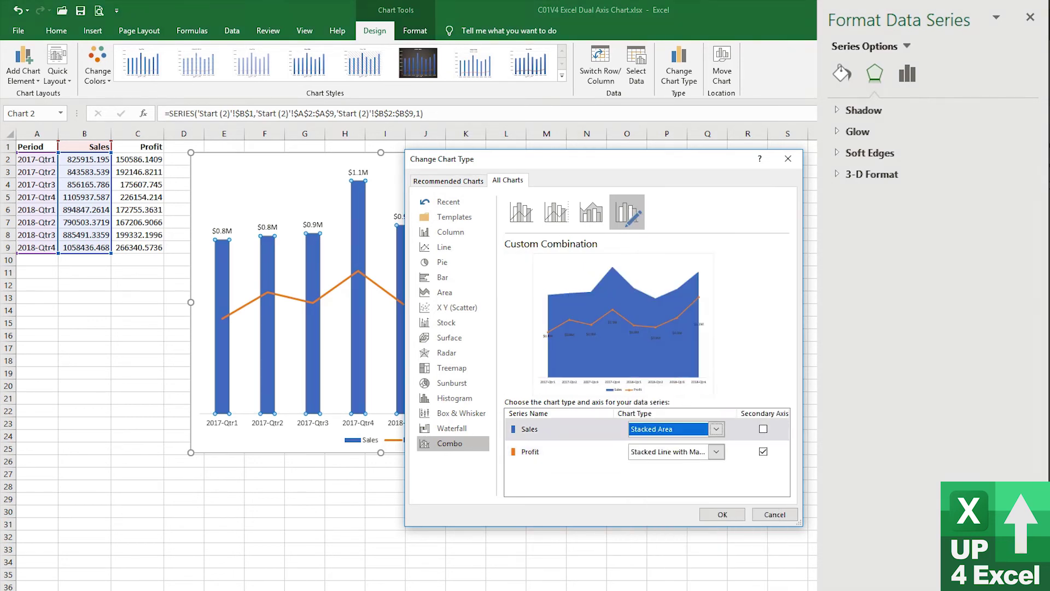
click(717, 432)
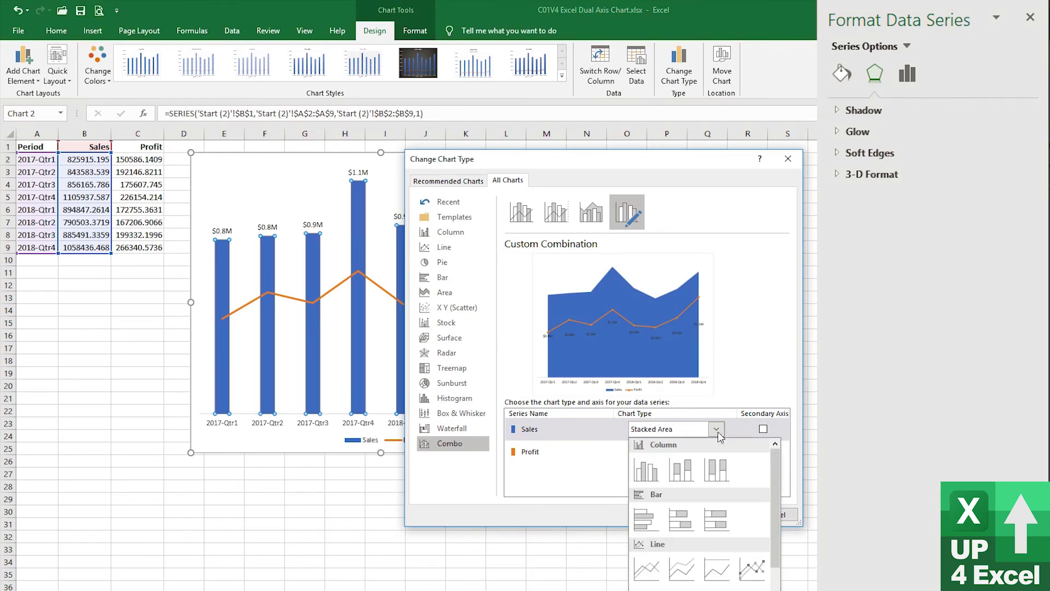
click(648, 478)
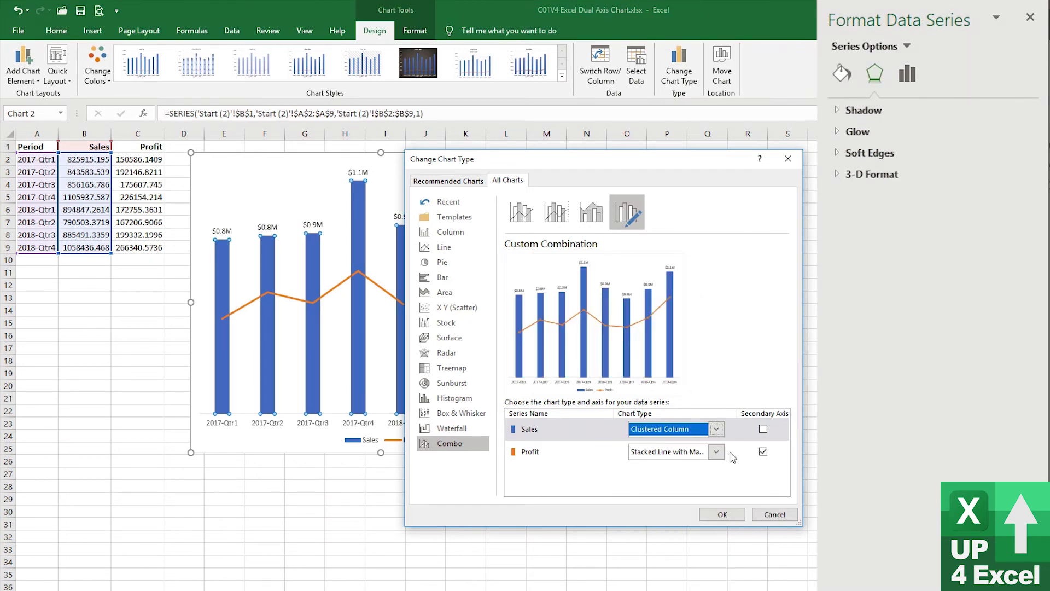
click(729, 513)
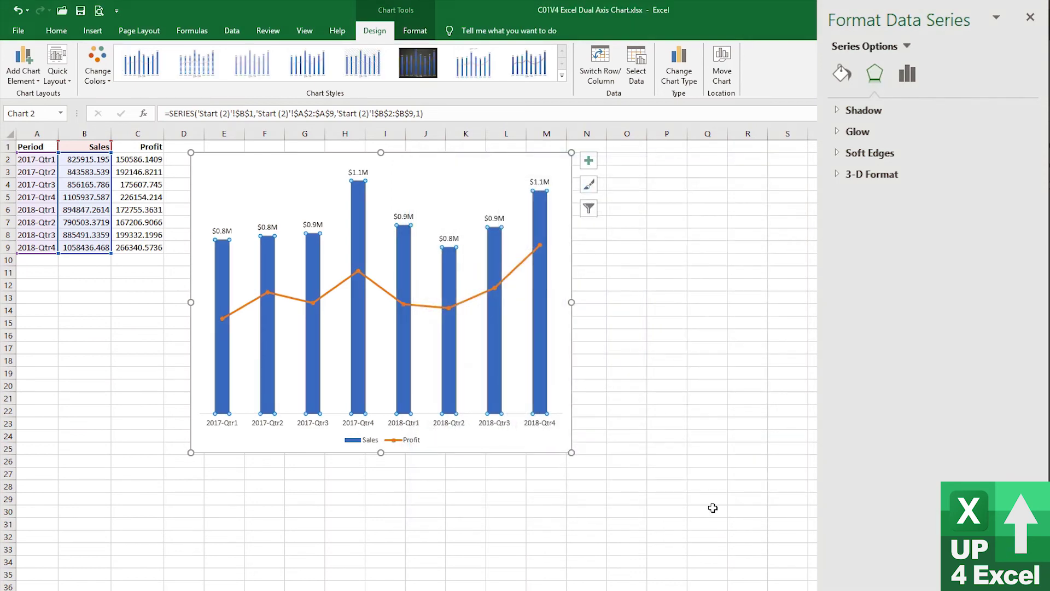